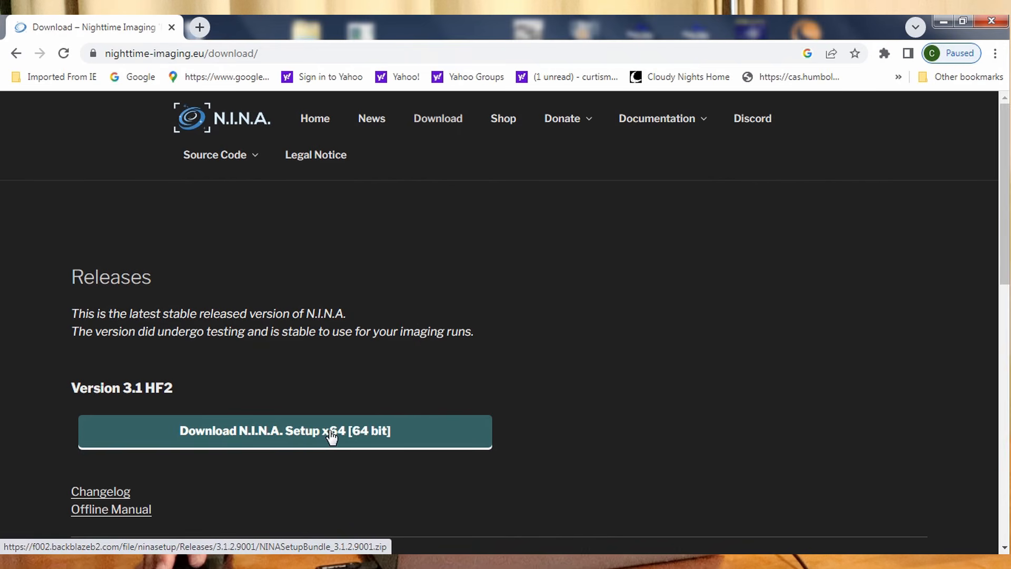
Review the available releases and download the 64-bit setup of N.I.N.A. version 3.1 HF2.
scroll(375, 412, down, 3)
scroll(375, 413, down, 3)
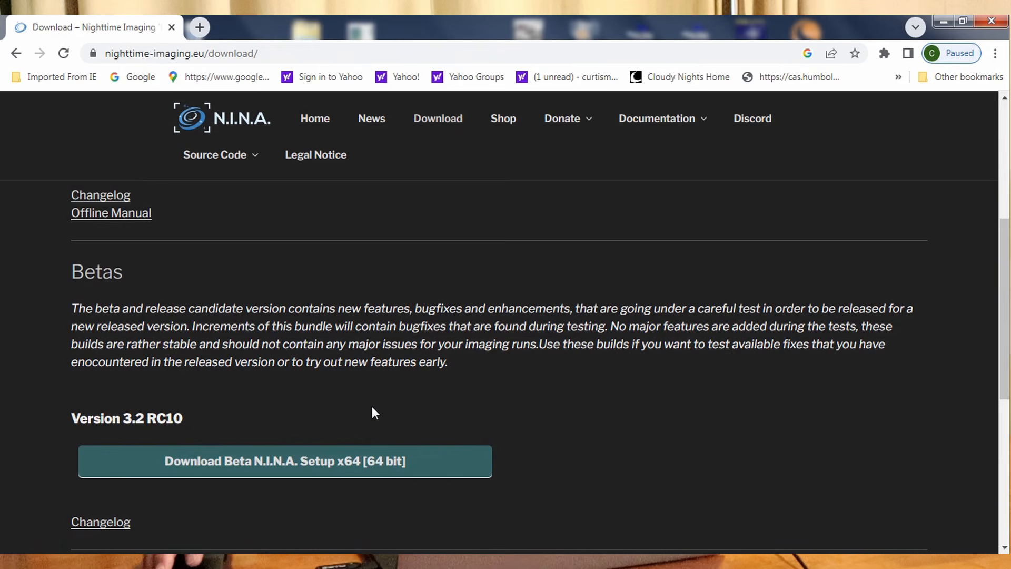
scroll(372, 407, up, 4)
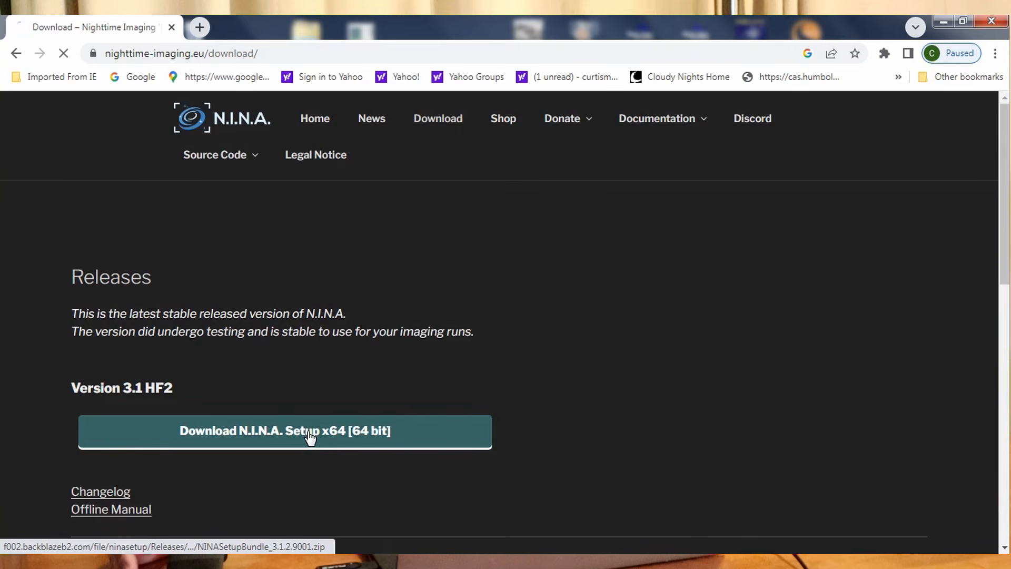
click(310, 437)
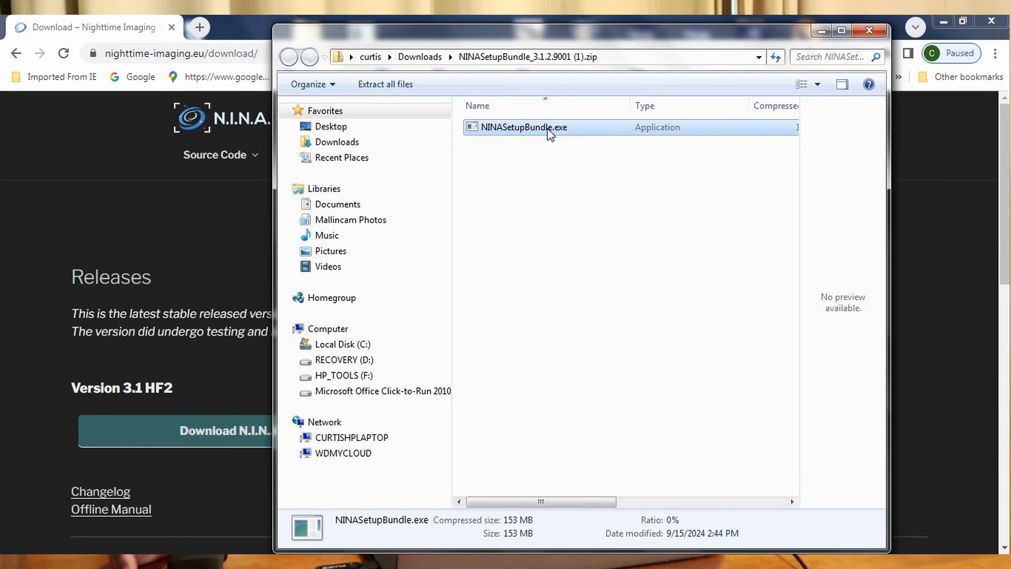
Run NINASetupBundle.exe from the downloaded archive, agree to the license terms and start the installation.
double_click(549, 129)
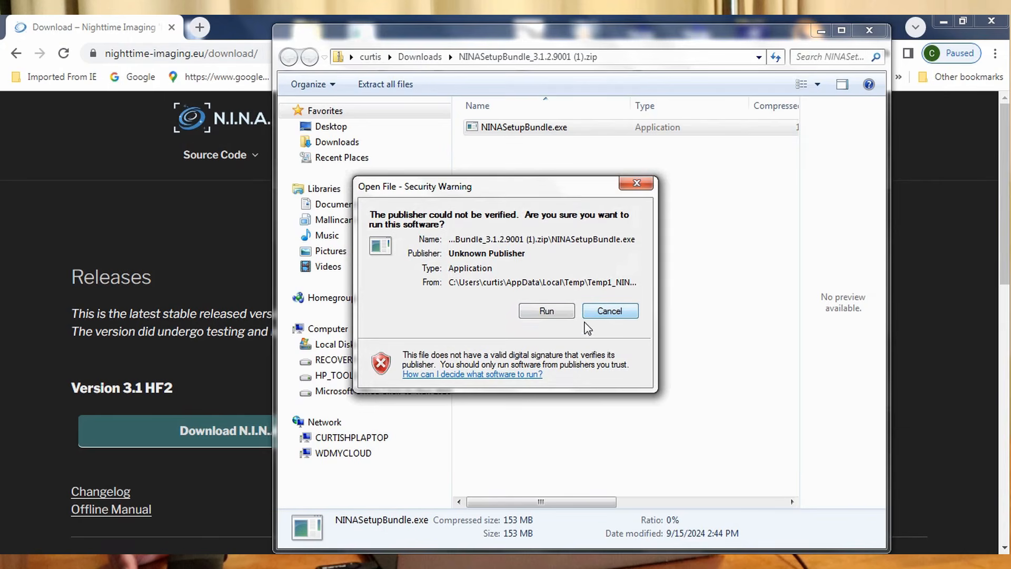
click(547, 311)
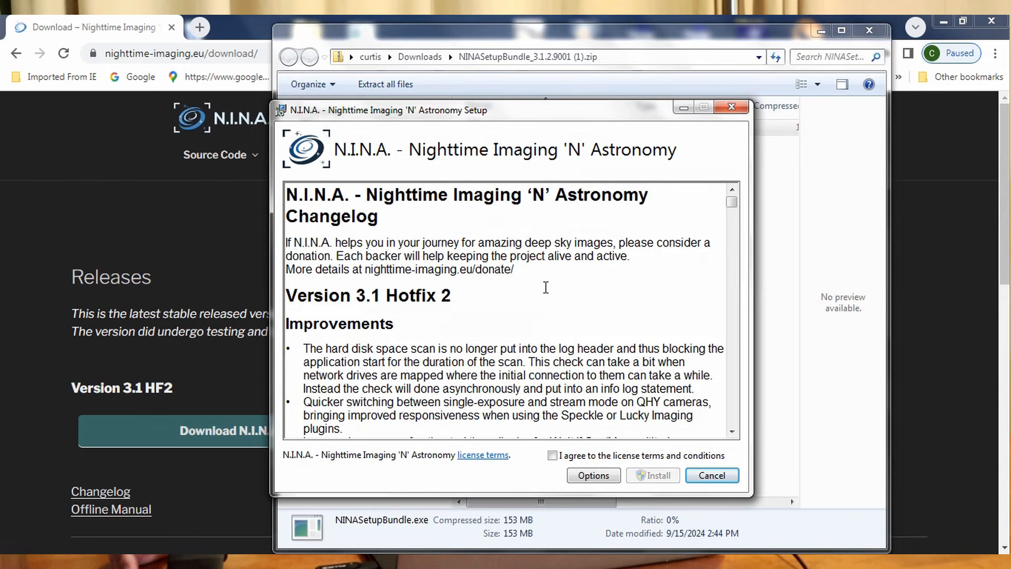
click(553, 455)
click(658, 476)
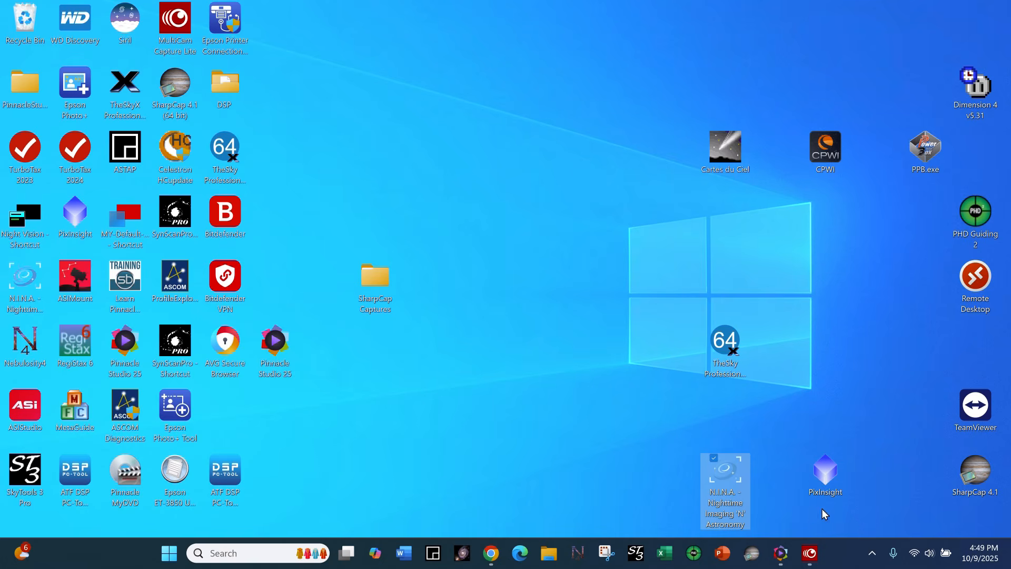
Launch N.I.N.A. and load the profile Default-2024-07-04T17:25:54.
double_click(720, 477)
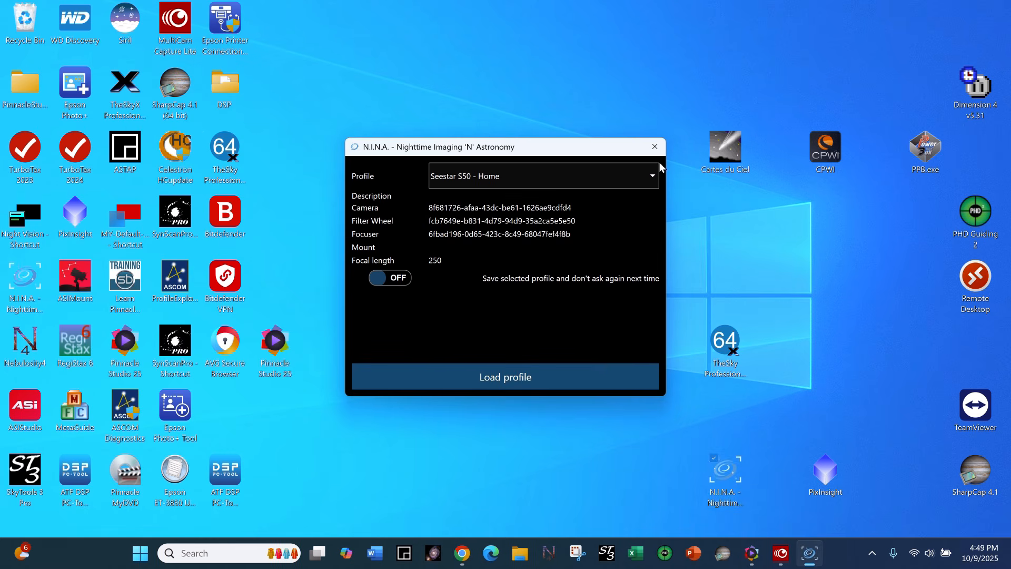
click(653, 177)
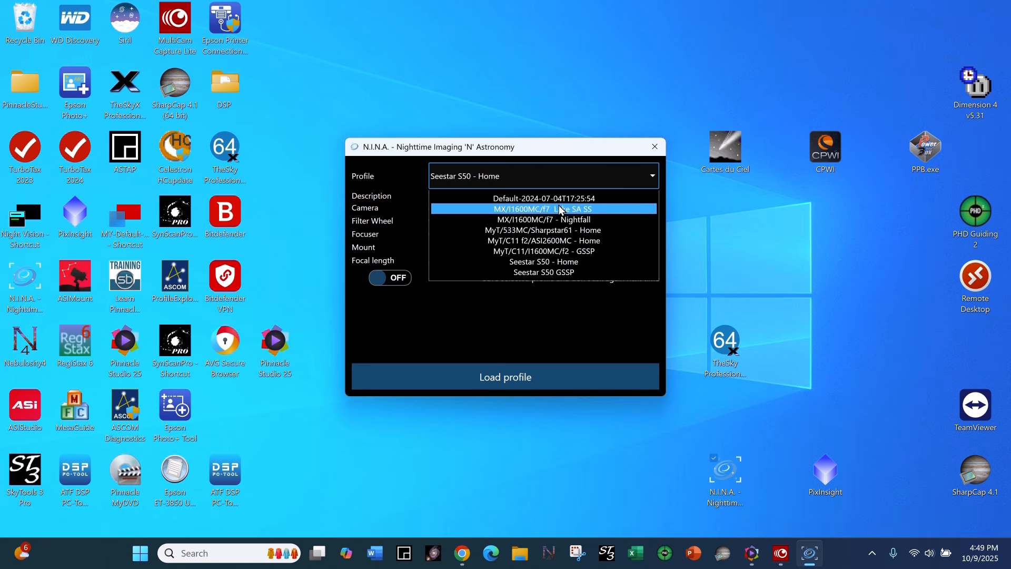
click(560, 200)
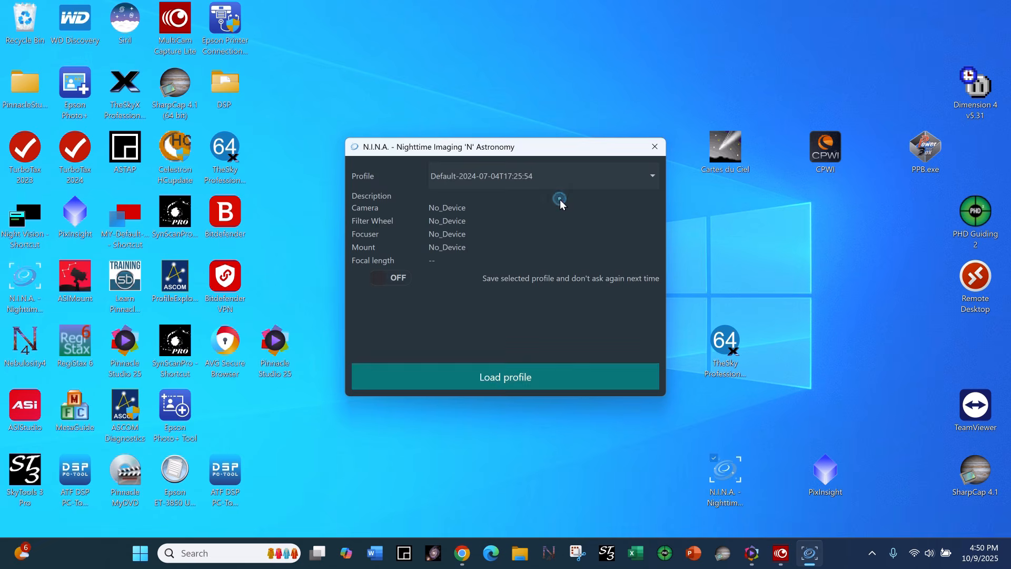
click(558, 376)
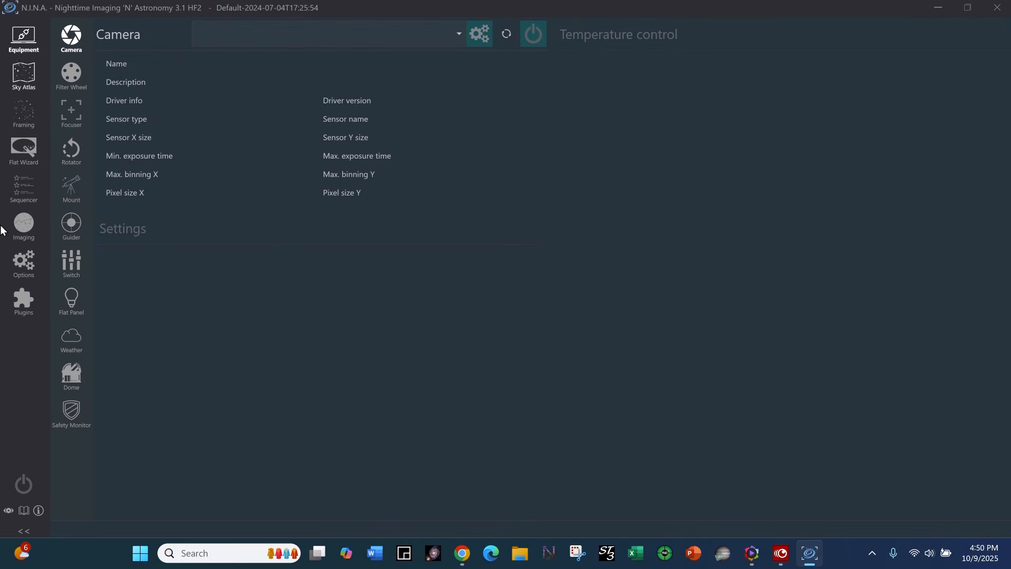
Look through the general, equipment, autofocus, dome, imaging and plate solving options of the profile.
click(26, 267)
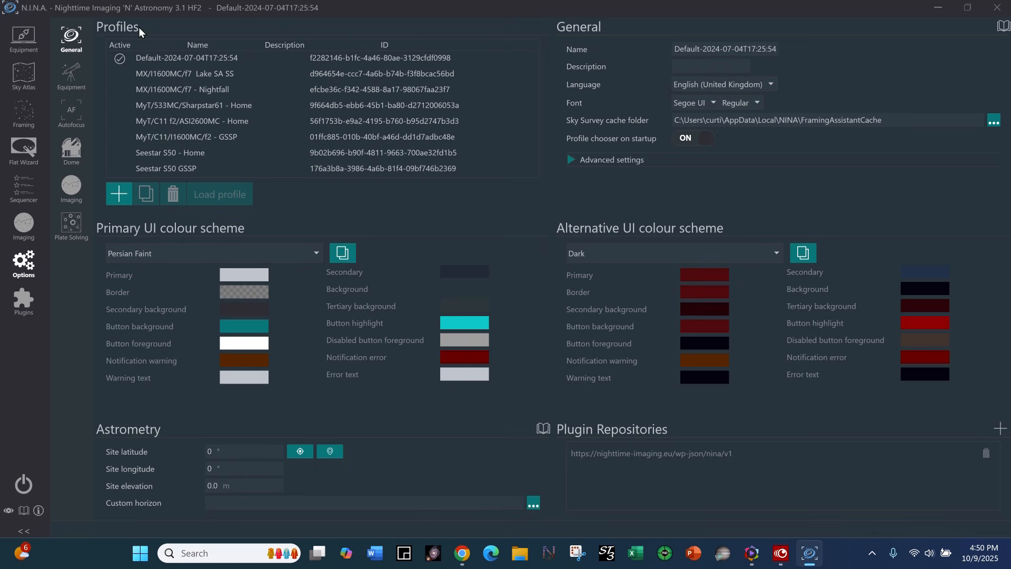
click(73, 78)
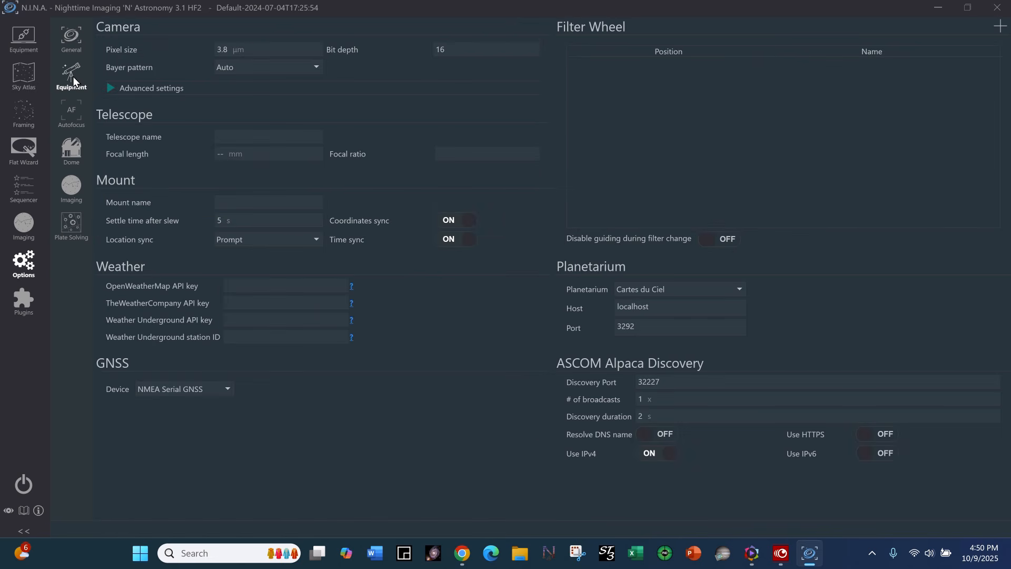
click(72, 115)
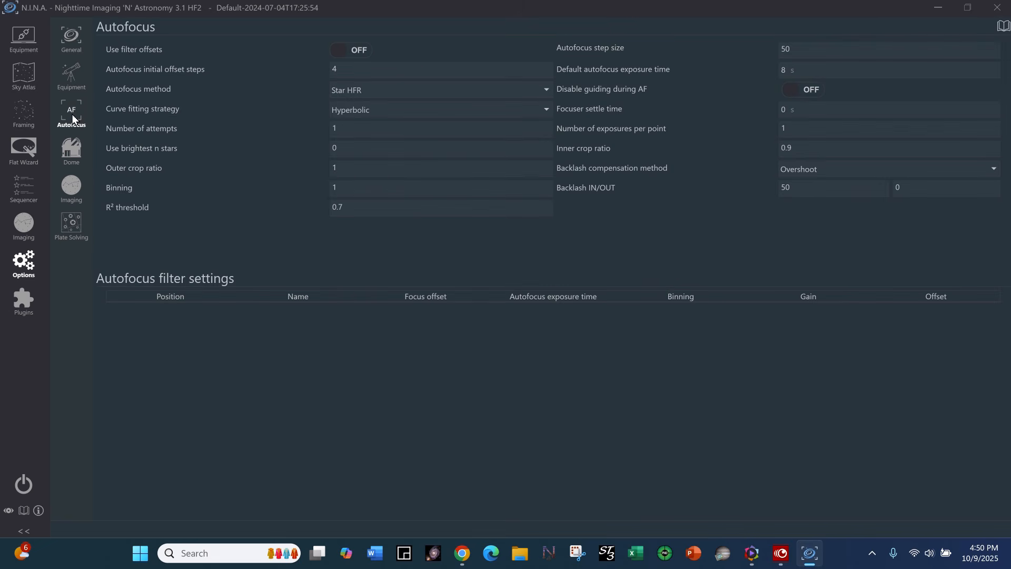
click(74, 153)
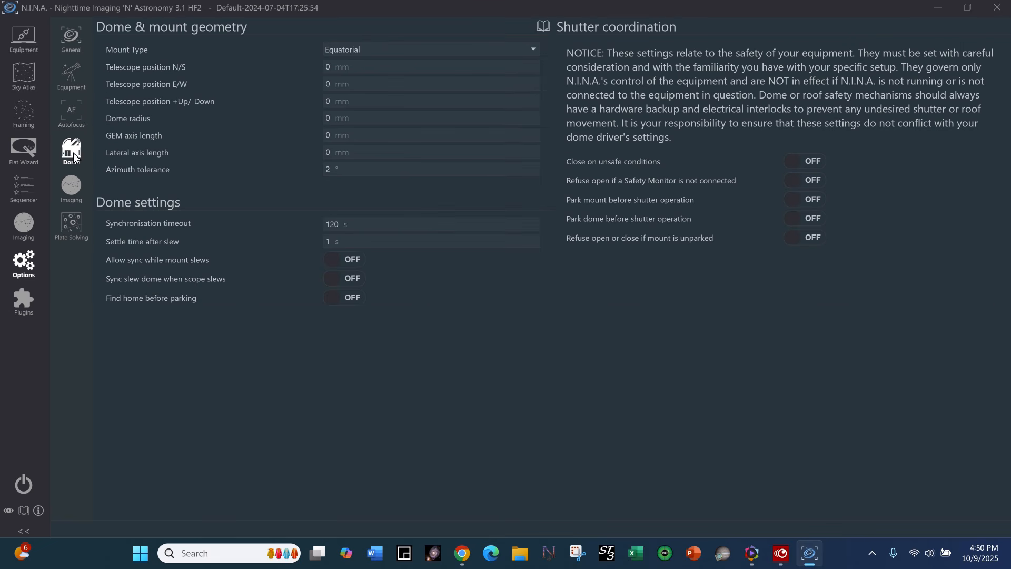
click(75, 187)
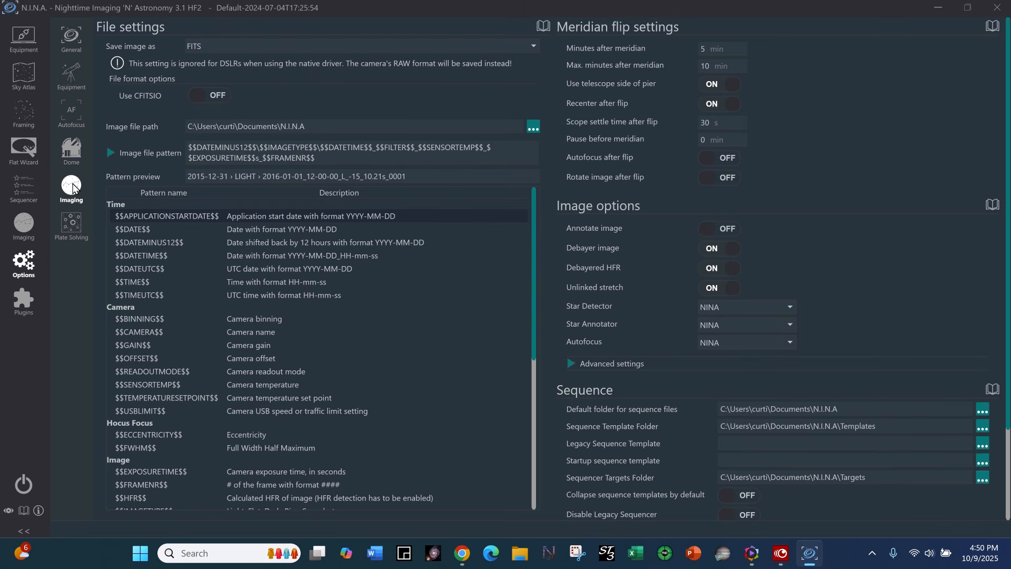
click(68, 225)
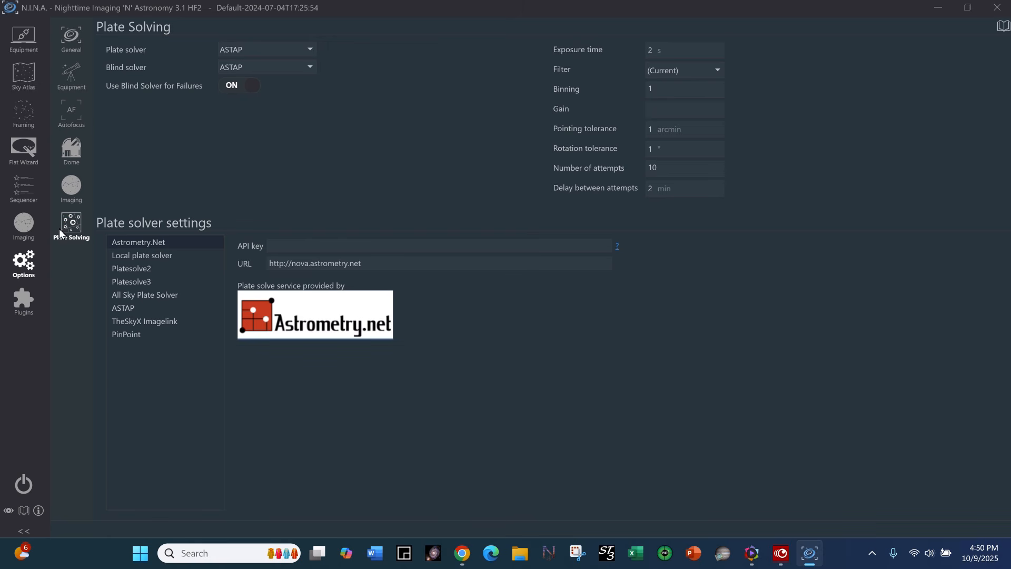
Set the primary UI colour scheme to Custom in the general options.
click(22, 264)
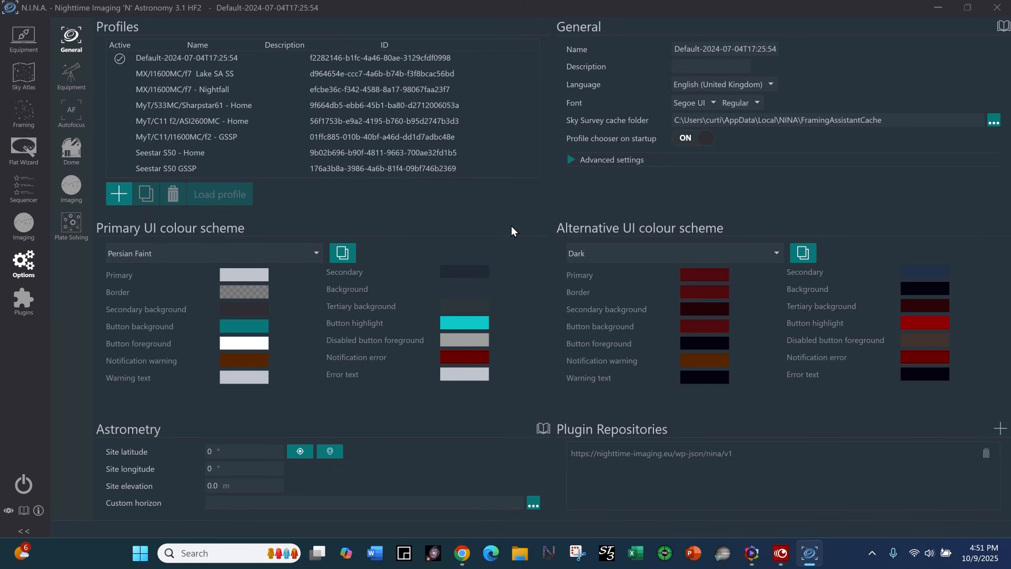
click(317, 255)
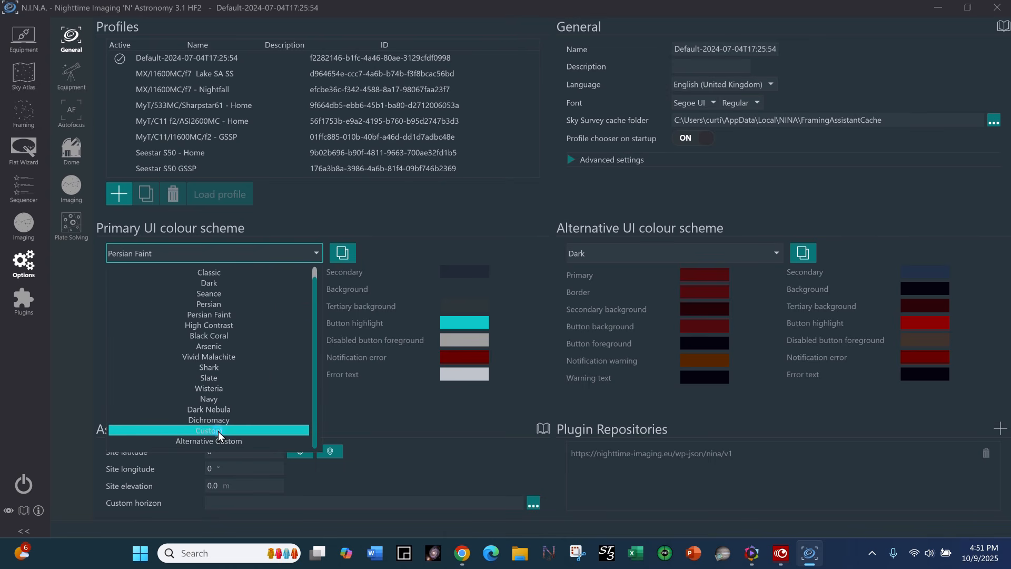
click(218, 431)
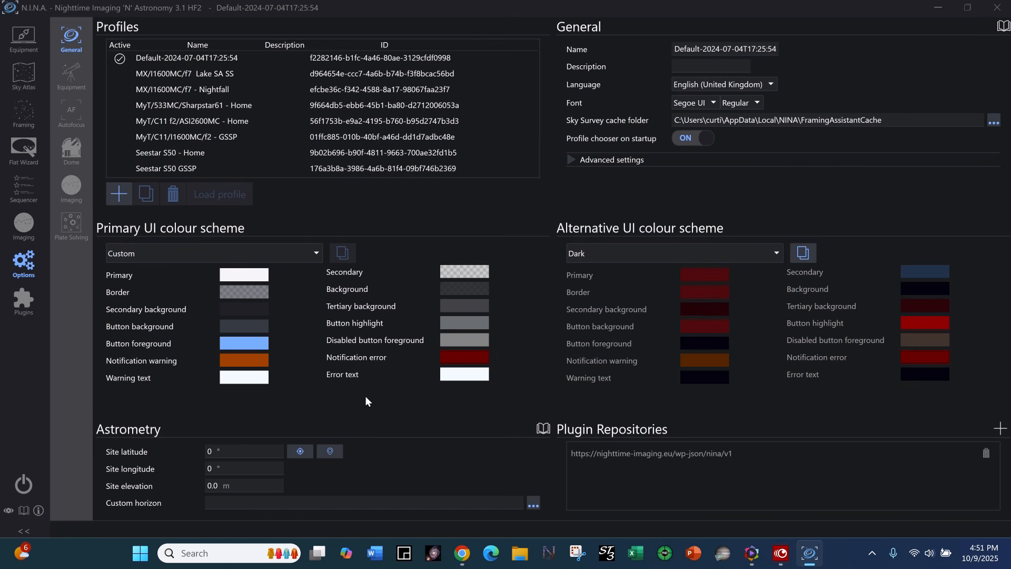
Try the Dark scheme as the primary UI colour scheme, and return to Custom.
click(317, 254)
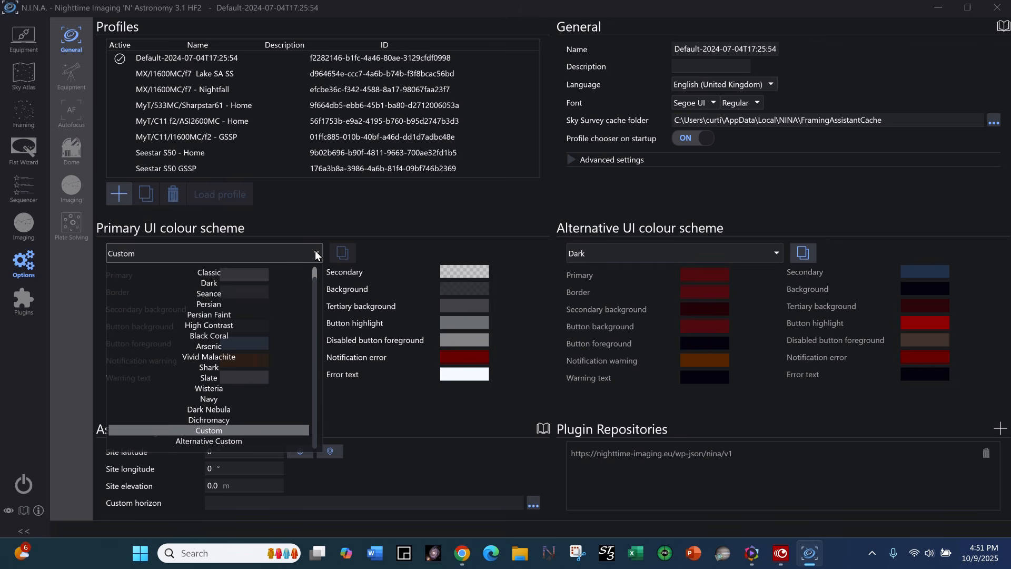
click(219, 282)
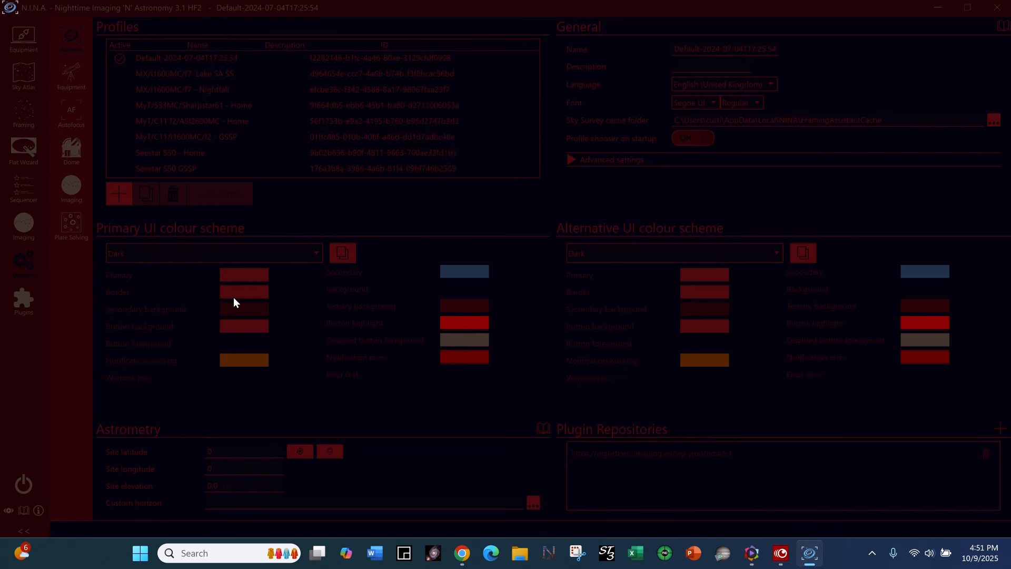
click(317, 253)
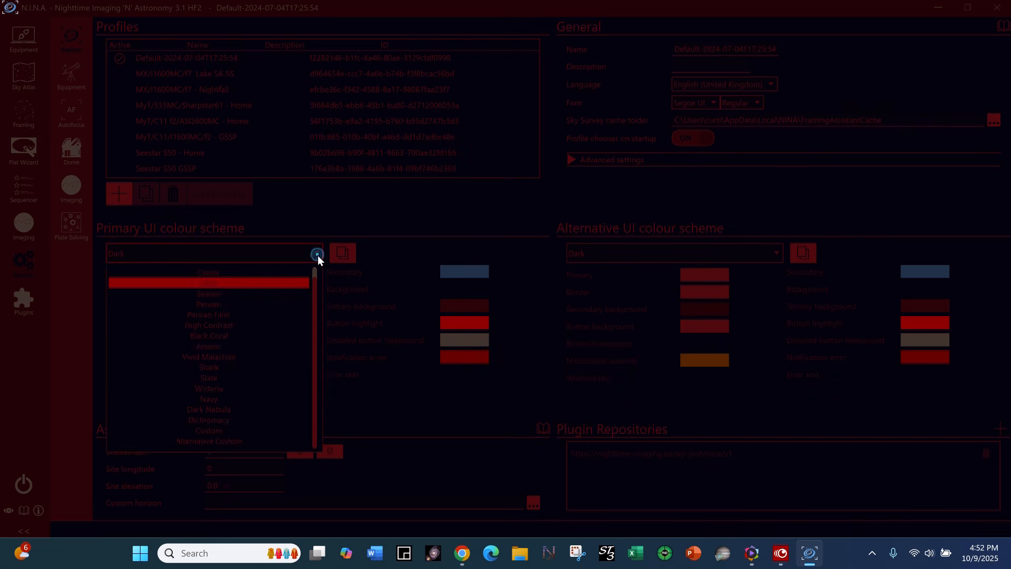
click(220, 429)
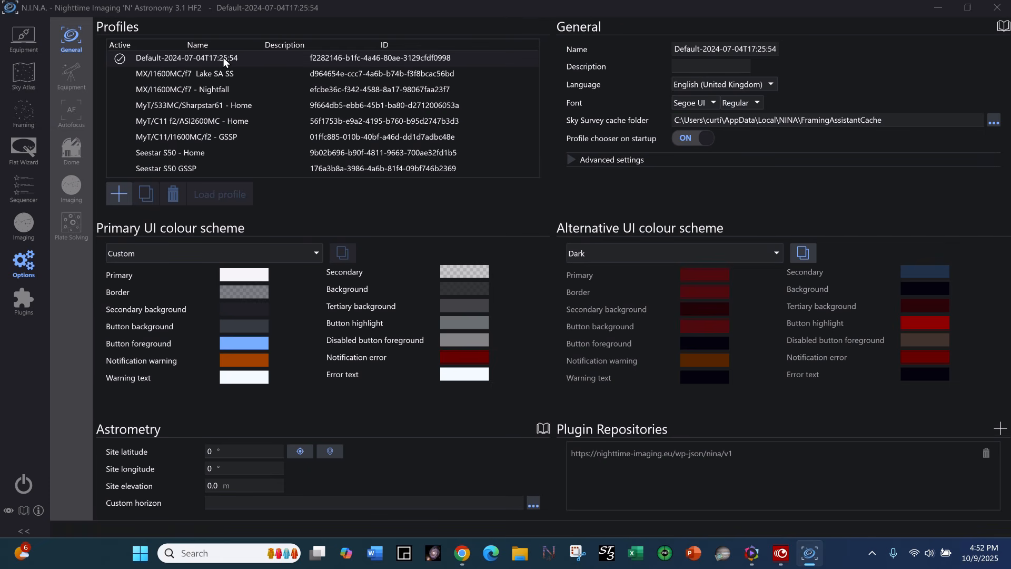
Rename the active default profile to "Seestar Example Home".
click(678, 50)
click(763, 49)
drag(680, 50, 786, 50)
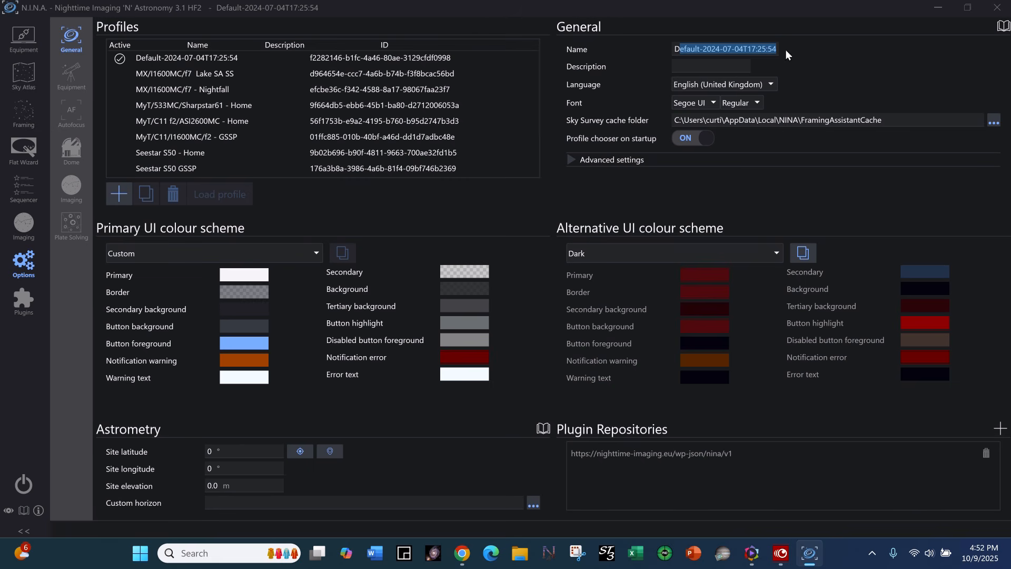
key(BackSpace)
key(BackSpace)
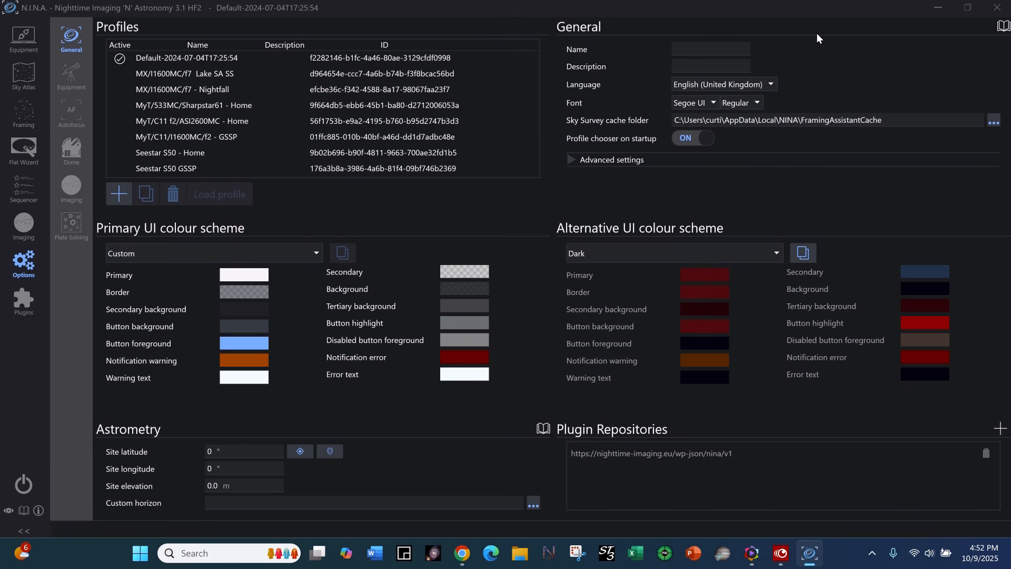
text(Seestar)
key(BackSpace)
text(ar)
text(Example)
text(Home)
key(Return)
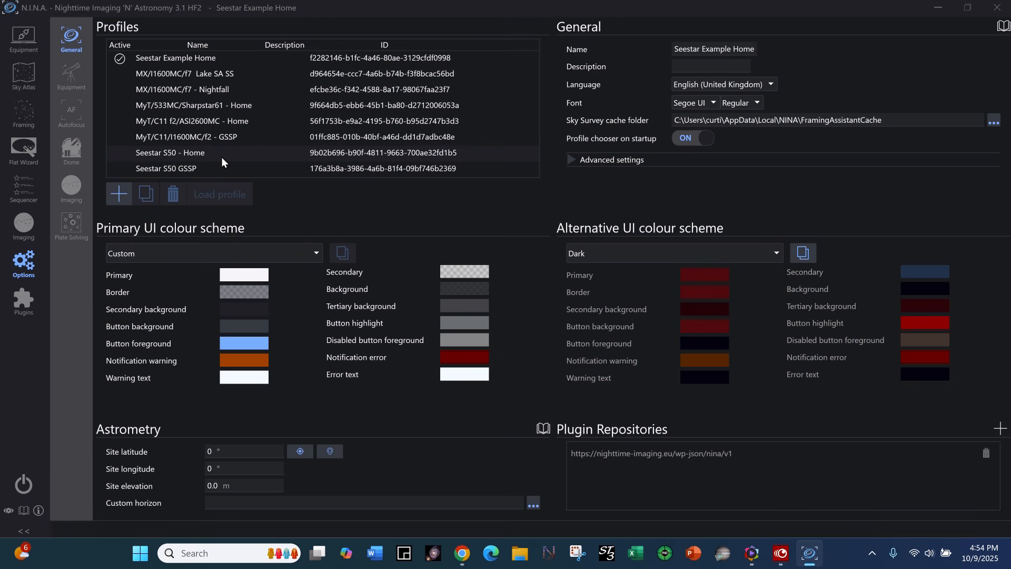
In the equipment options, set the camera's pixel size to 2.9 µm and its Bayer pattern to RGGB.
click(64, 73)
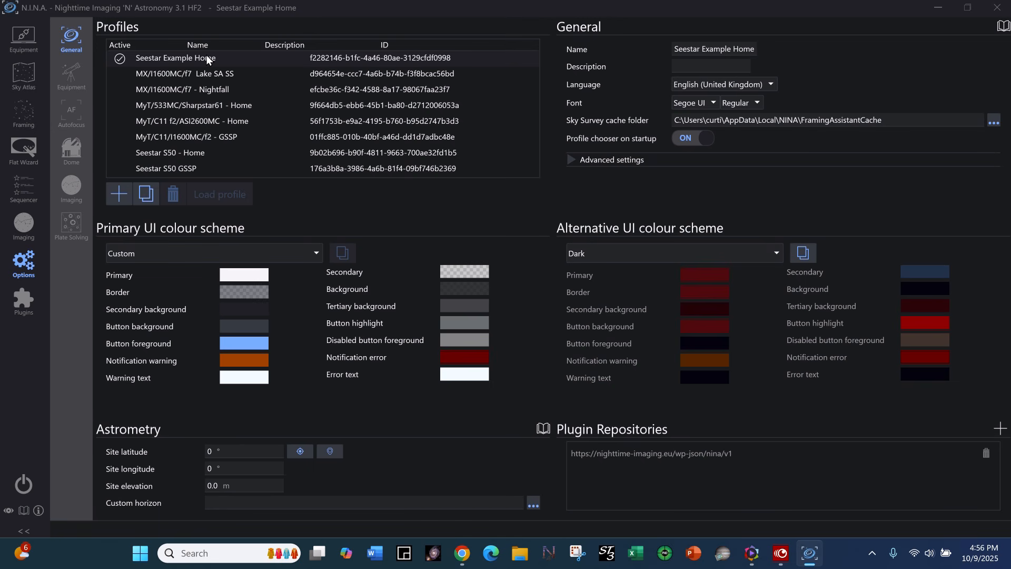
click(183, 58)
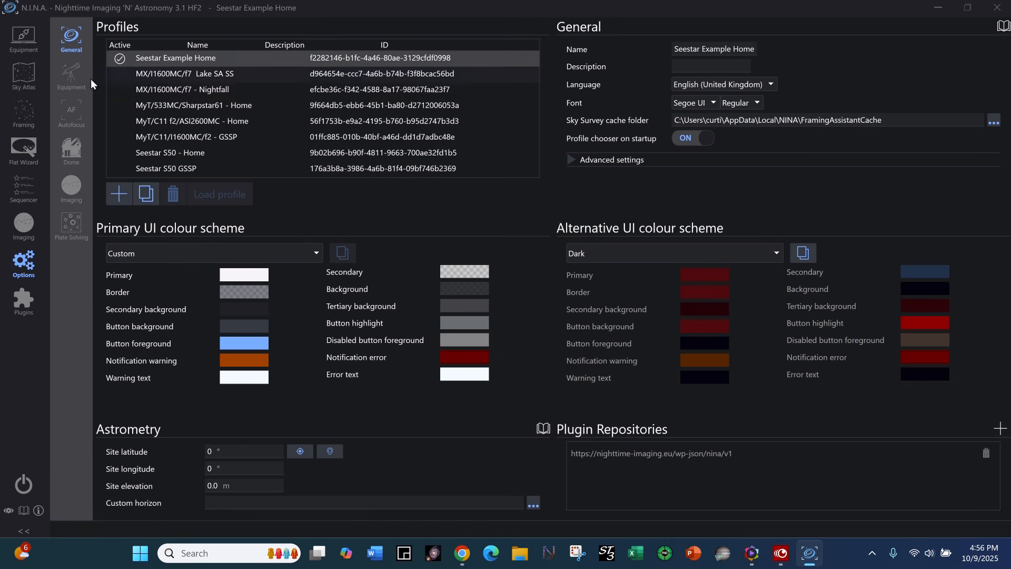
click(69, 76)
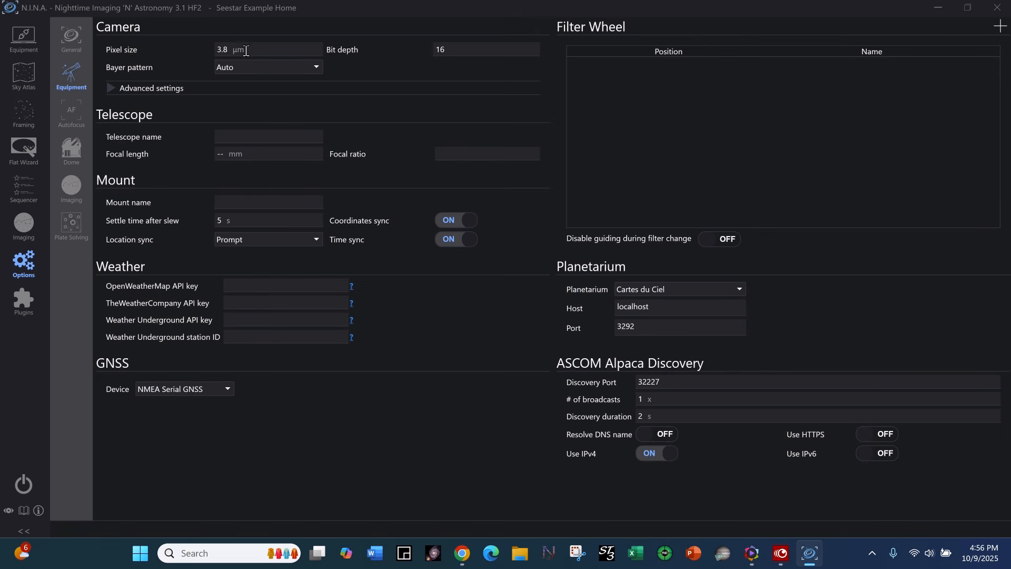
drag(236, 53, 216, 52)
text(2.9)
click(313, 67)
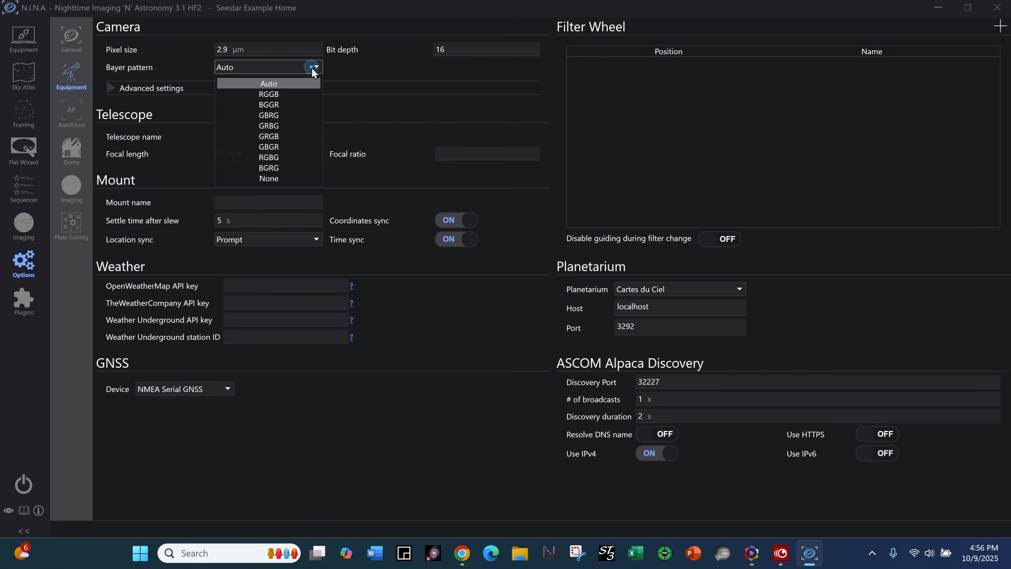
click(283, 99)
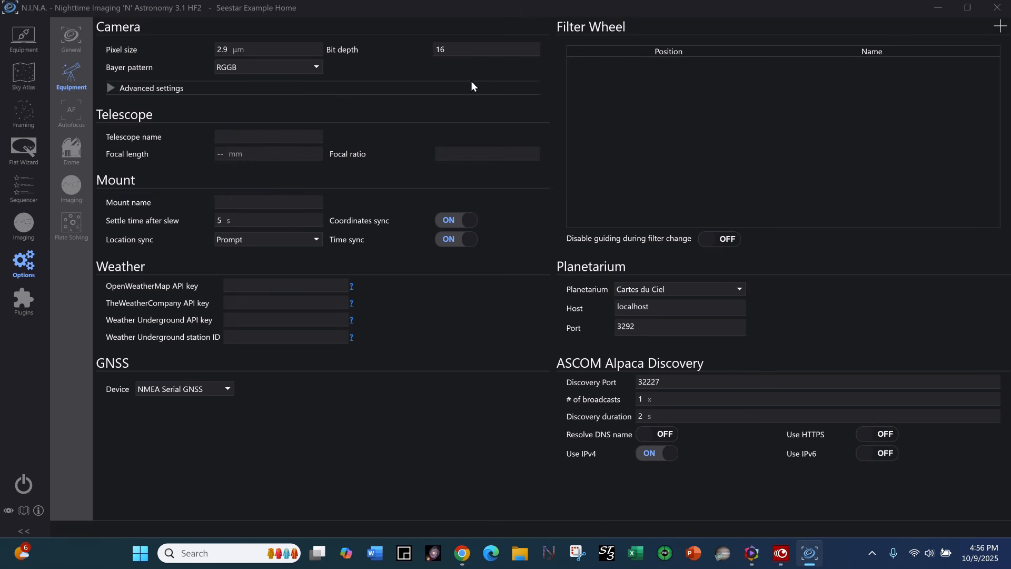
Set the camera's bit depth to 12 and check its advanced settings.
click(470, 49)
key(BackSpace)
text(2)
click(426, 107)
click(111, 88)
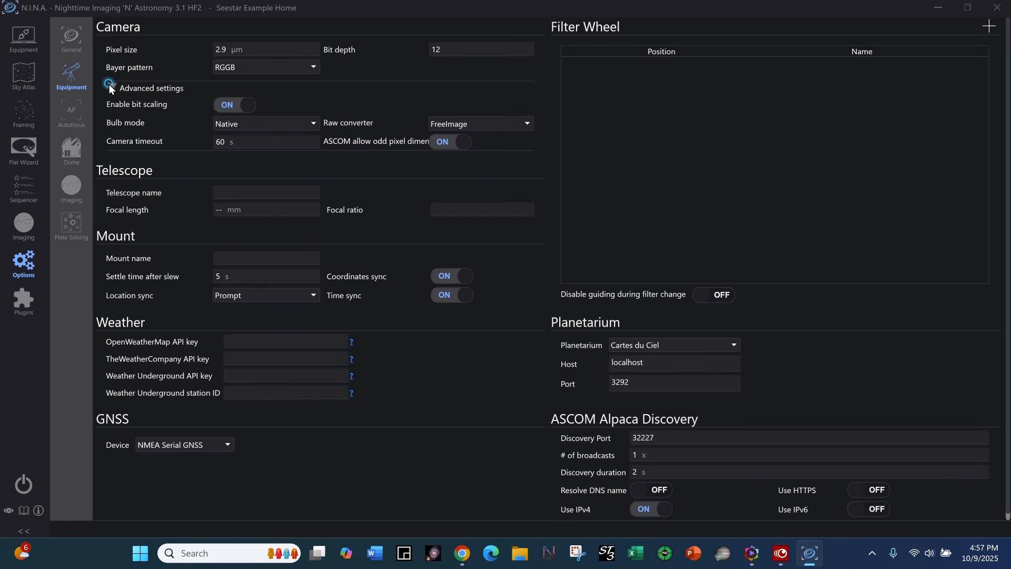
click(109, 85)
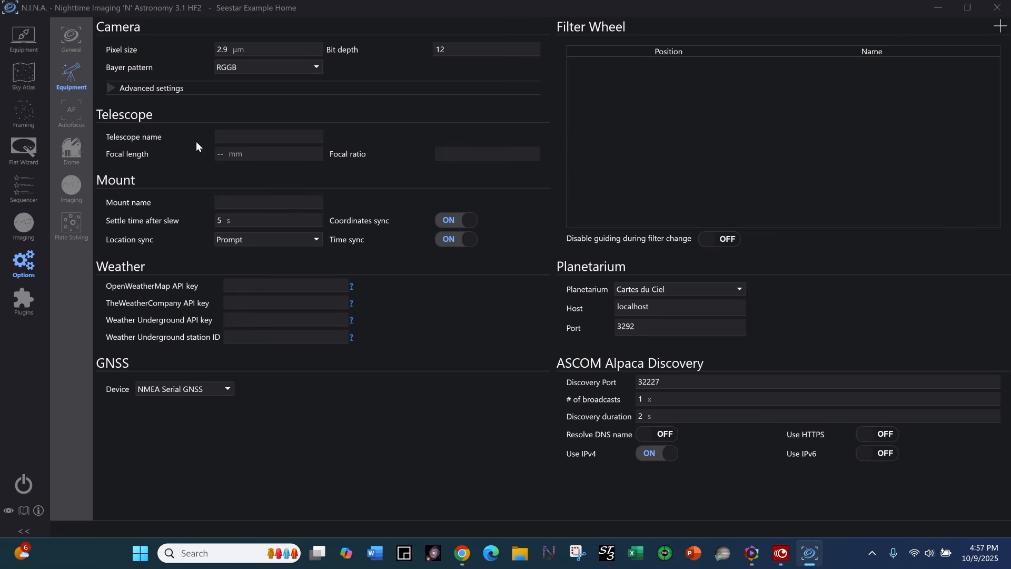
Name the telescope Seestar S50 with a 250 mm focal length and focal ratio 5, and name the mount Seestar.
click(227, 138)
text(Seestar S50)
click(225, 152)
text(250)
click(448, 153)
click(242, 198)
text(Seestar)
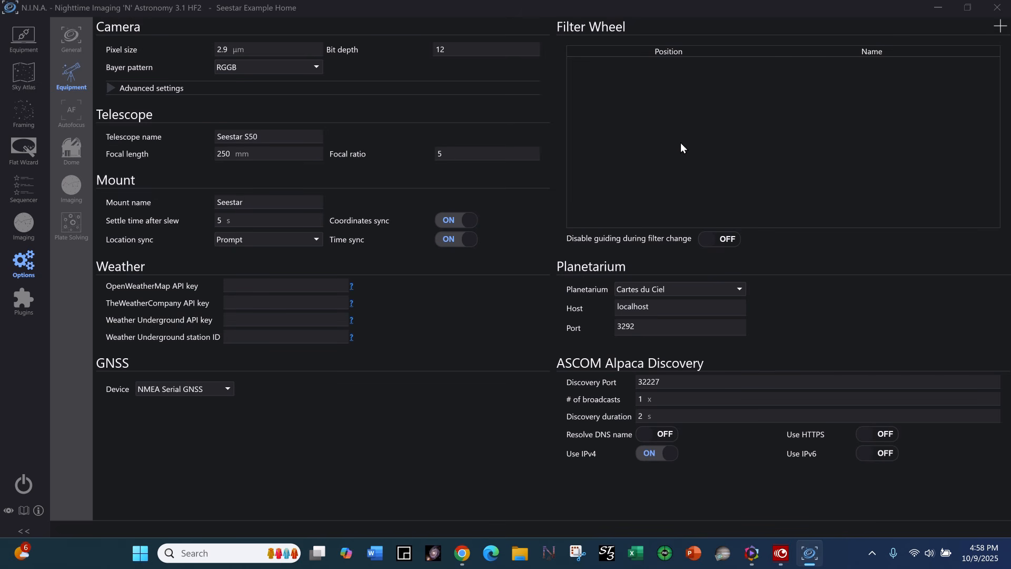
Select Cartes du Ciel as the planetarium software in the equipment options.
click(741, 288)
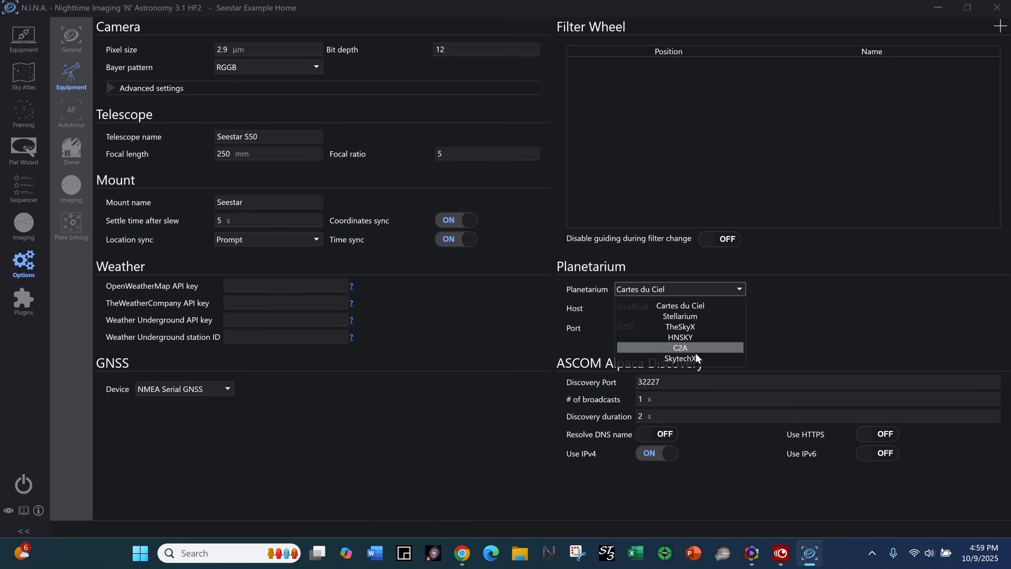
click(696, 306)
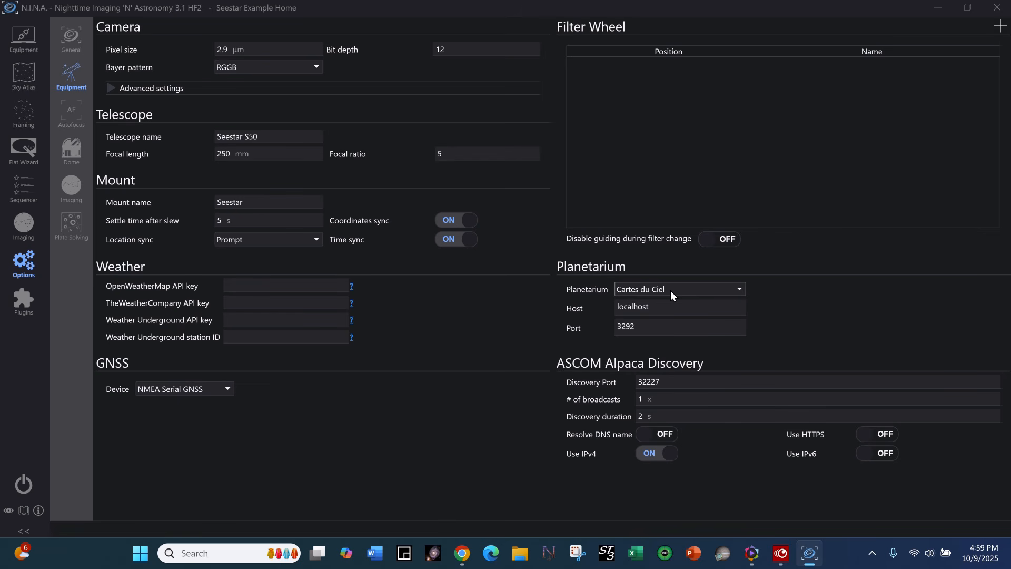
click(738, 294)
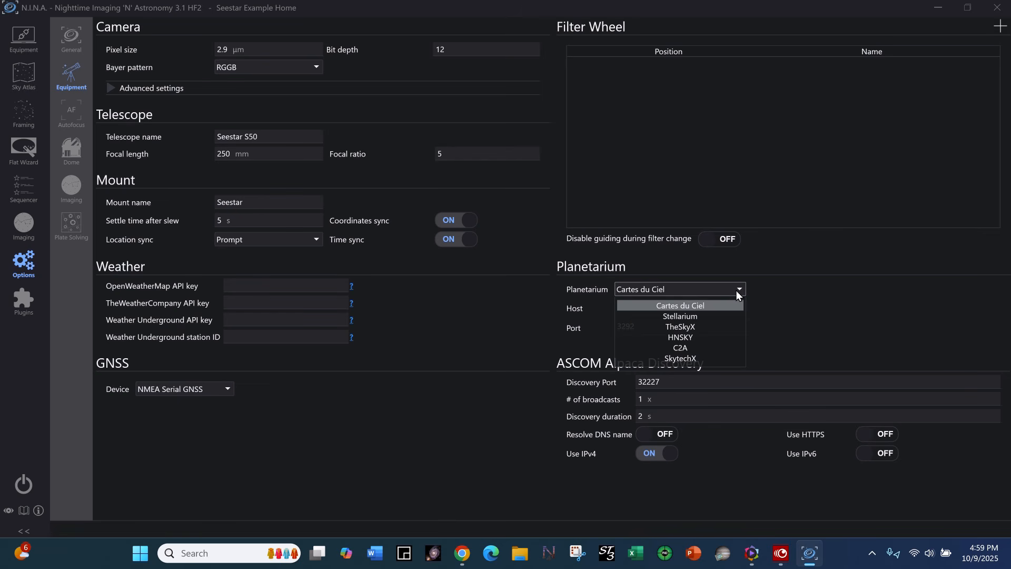
click(737, 287)
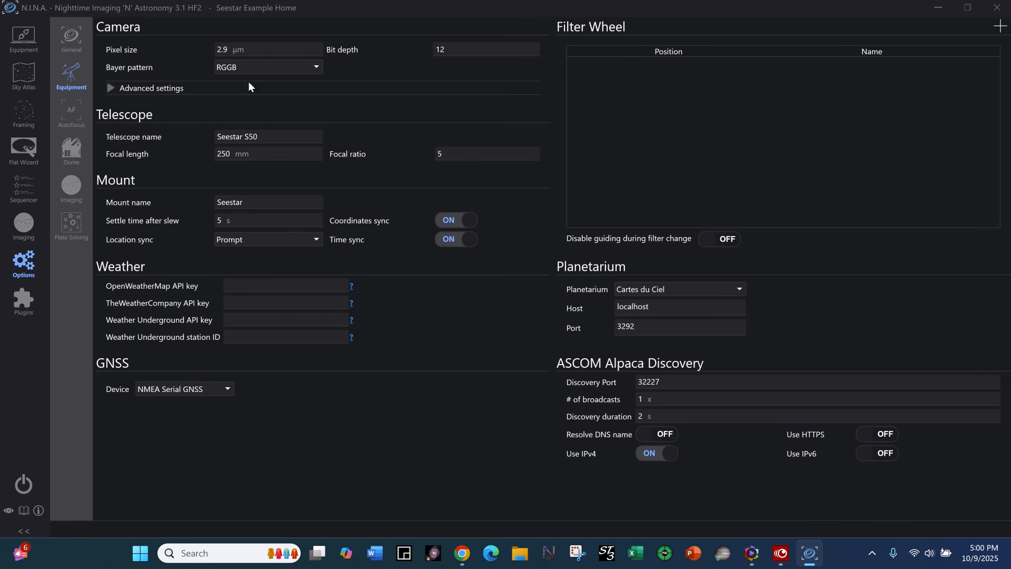
Review the active profile's general, equipment, autofocus and dome options.
click(60, 40)
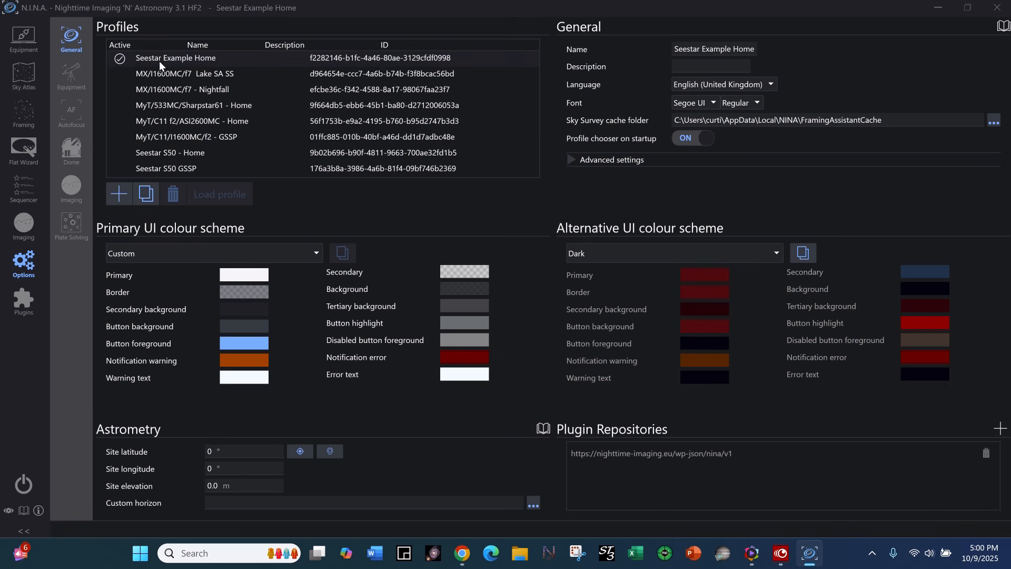
click(217, 61)
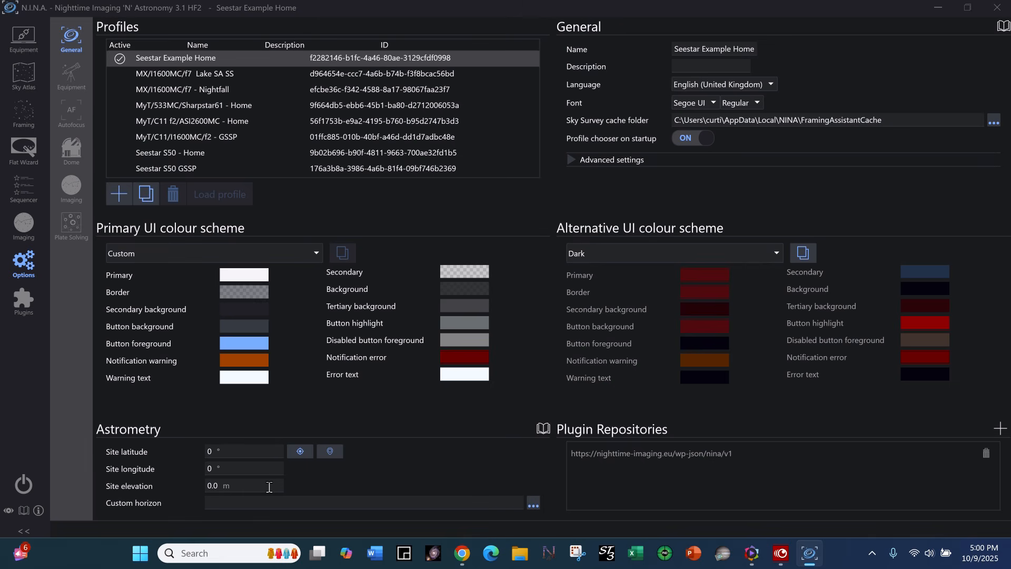
click(67, 81)
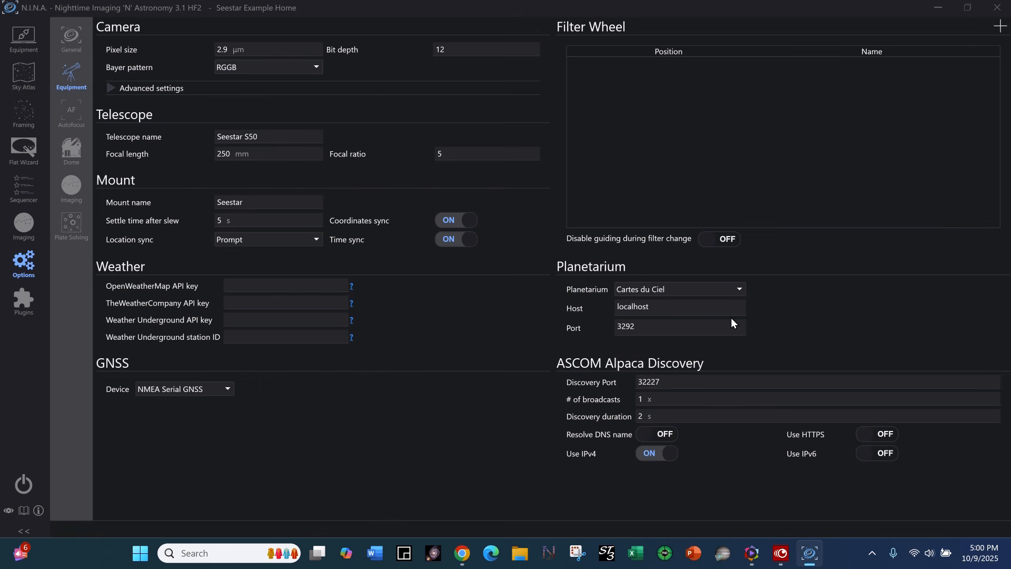
click(70, 110)
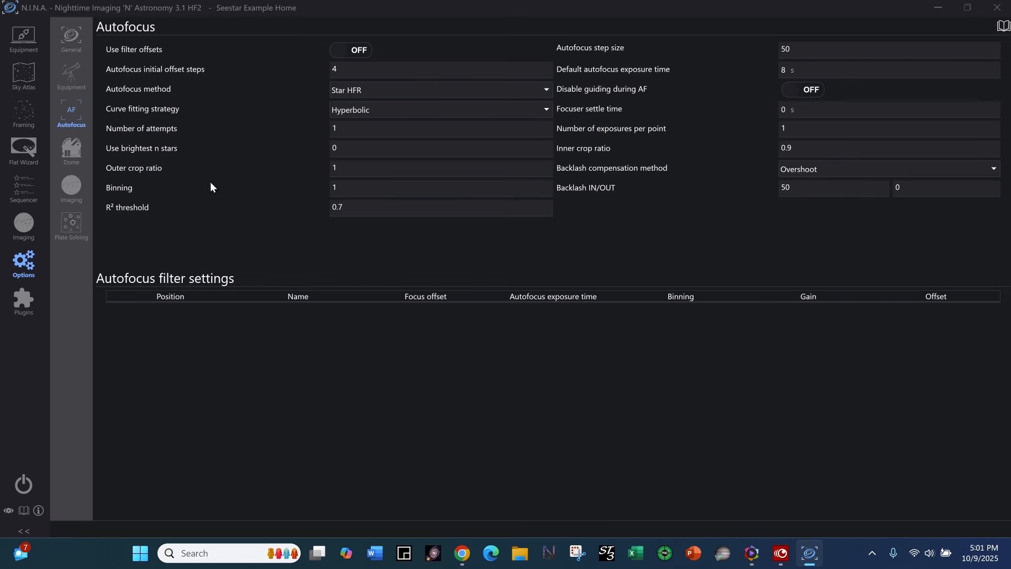
click(68, 153)
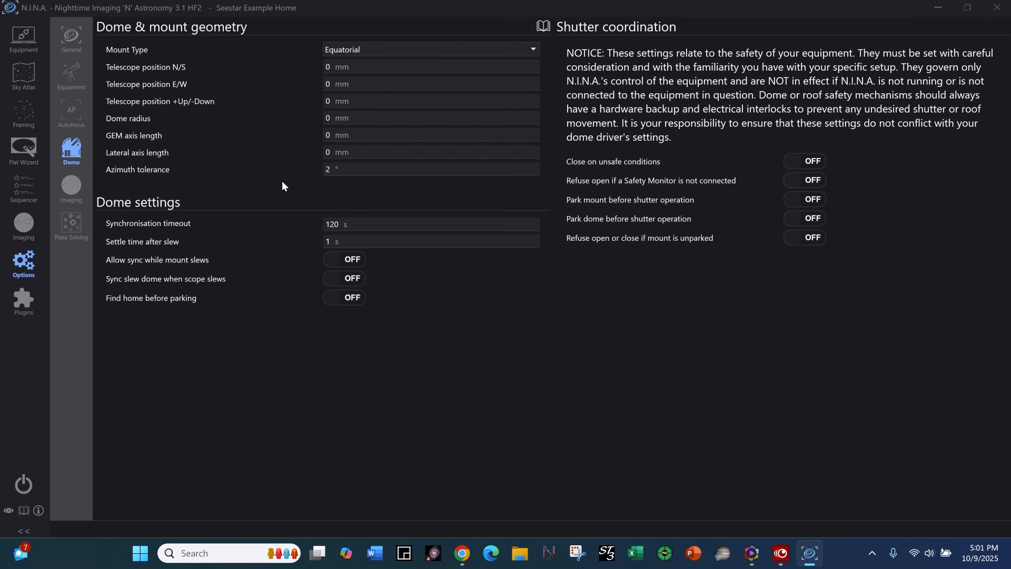
In the imaging options, set the image save format to FITS and check the folder choices for the image file path.
click(73, 186)
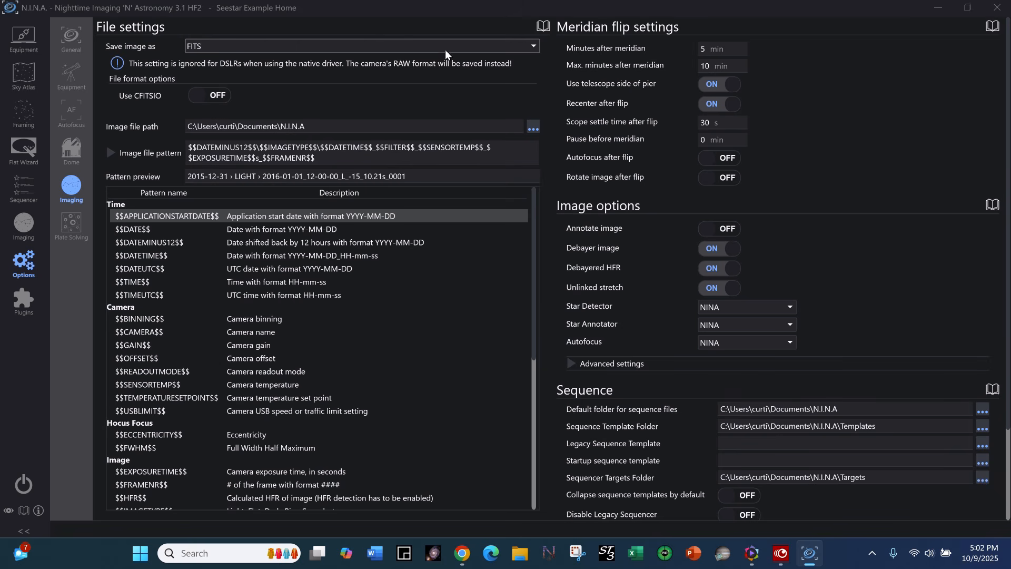
click(534, 46)
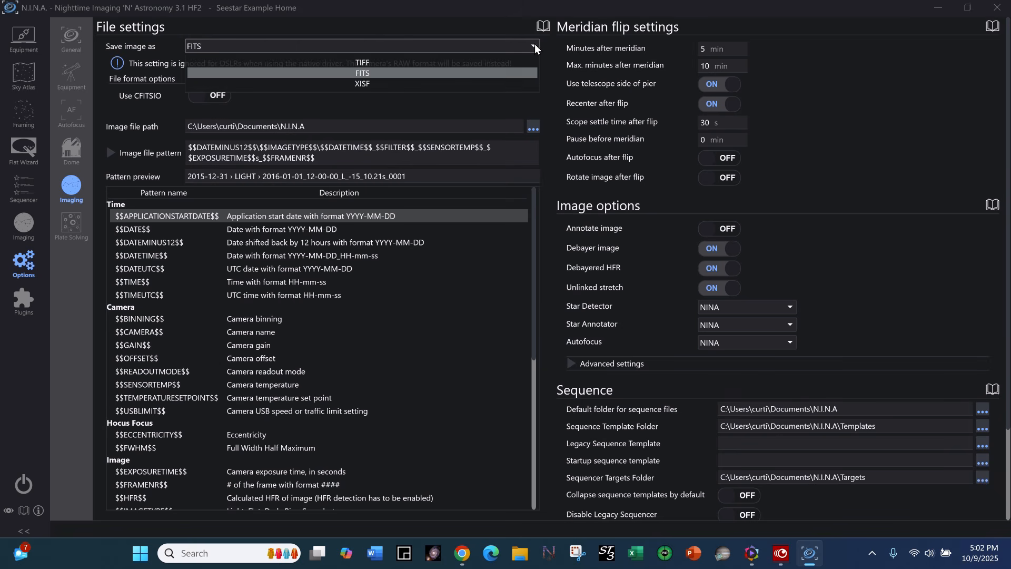
click(371, 74)
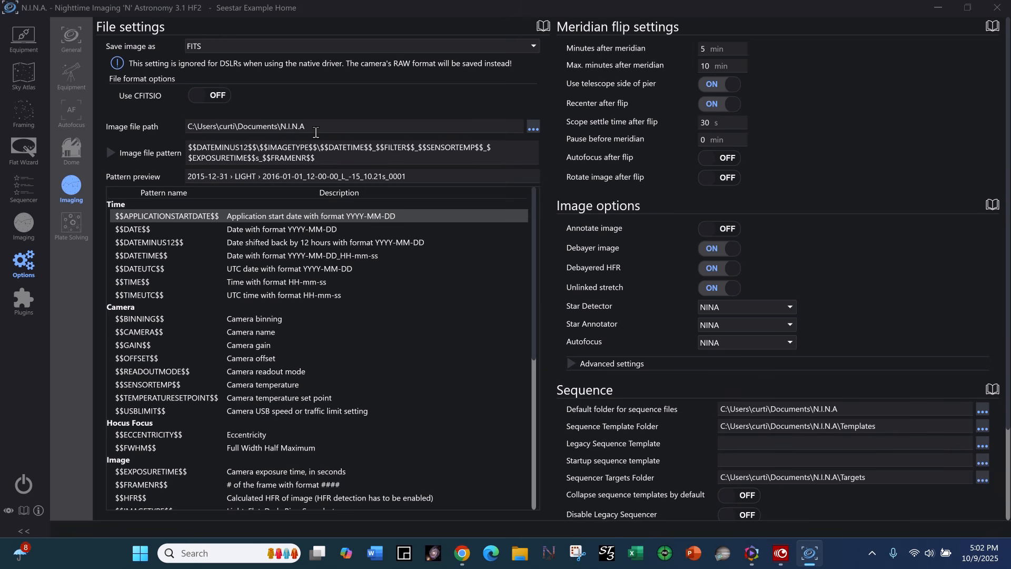
click(533, 129)
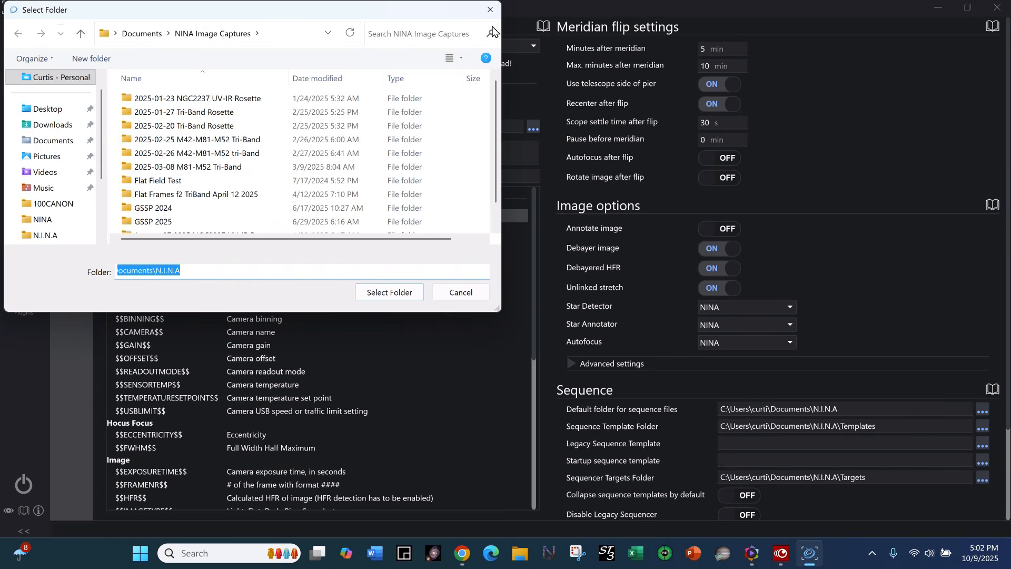
click(490, 10)
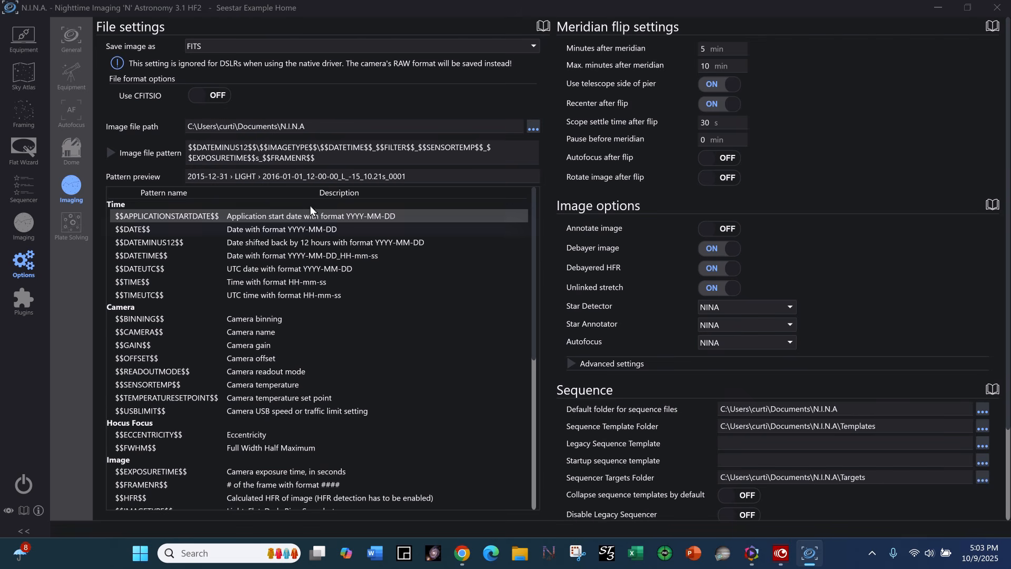
Review the pattern keywords and replace the image file pattern with $$DATETIME$$, $$GAIN$$ and $$SENSORTEMP$$.
drag(531, 277, 539, 376)
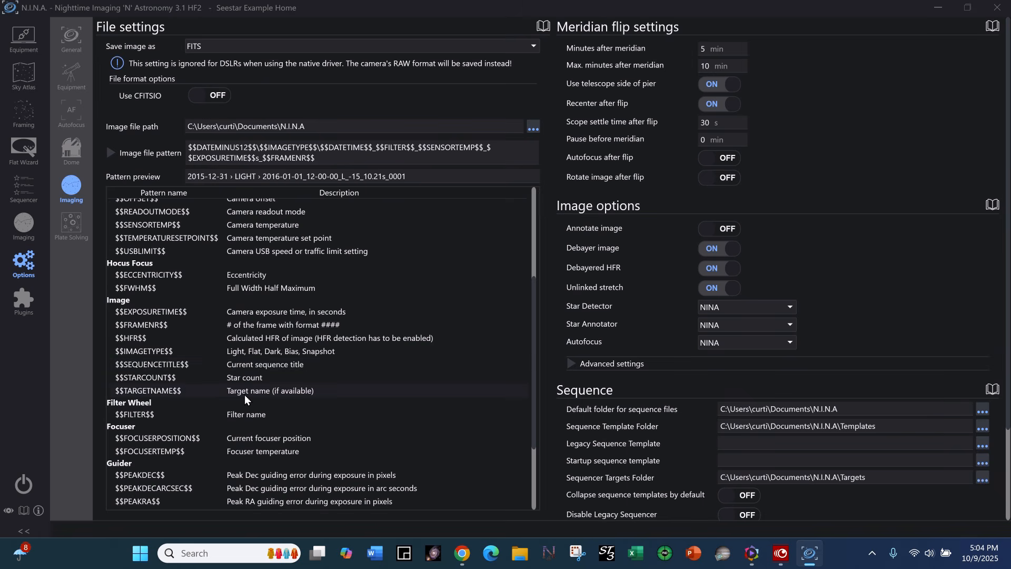
scroll(215, 399, down, 3)
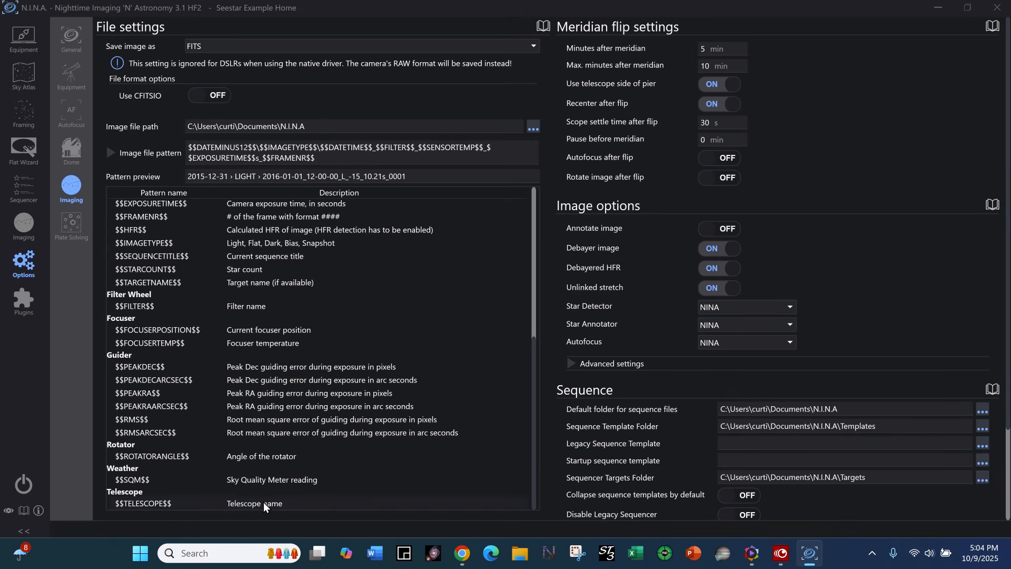
scroll(273, 489, up, 7)
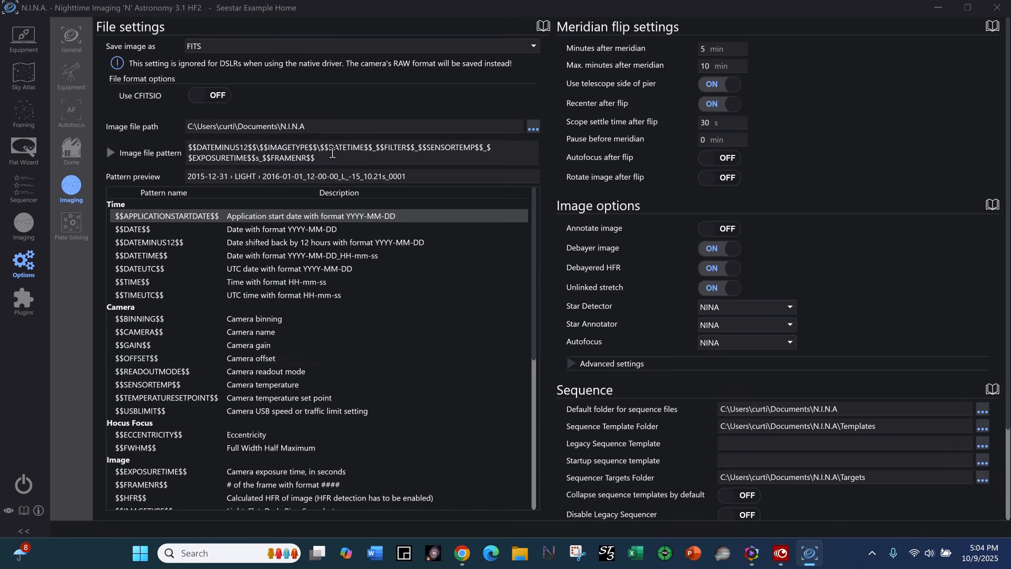
drag(332, 158, 175, 136)
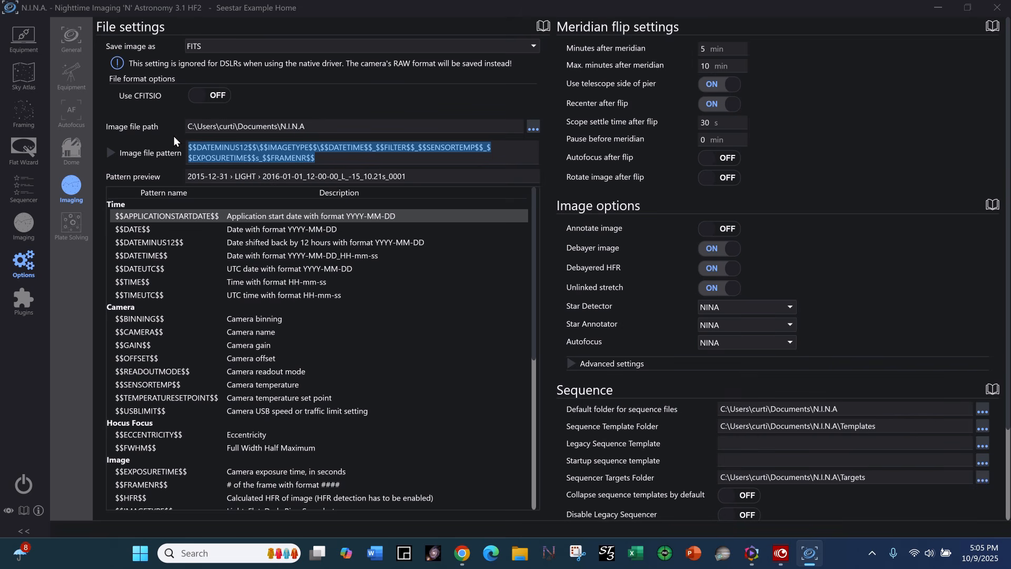
key(BackSpace)
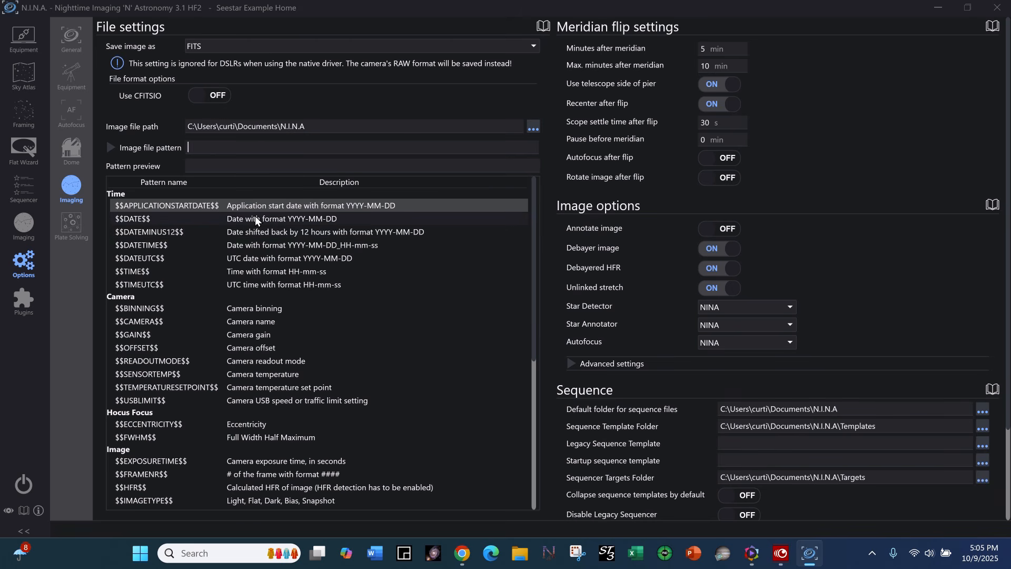
click(269, 246)
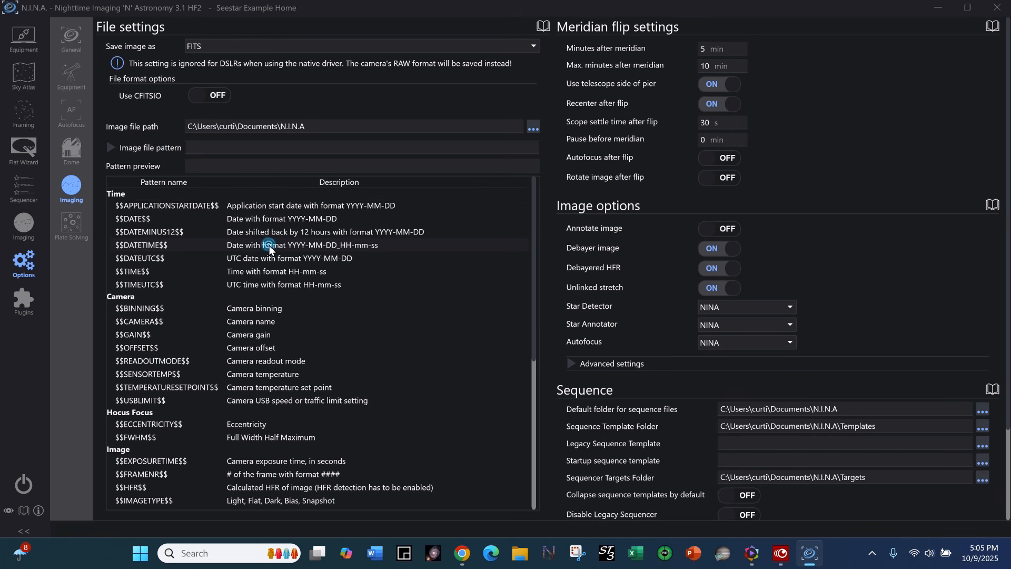
double_click(269, 246)
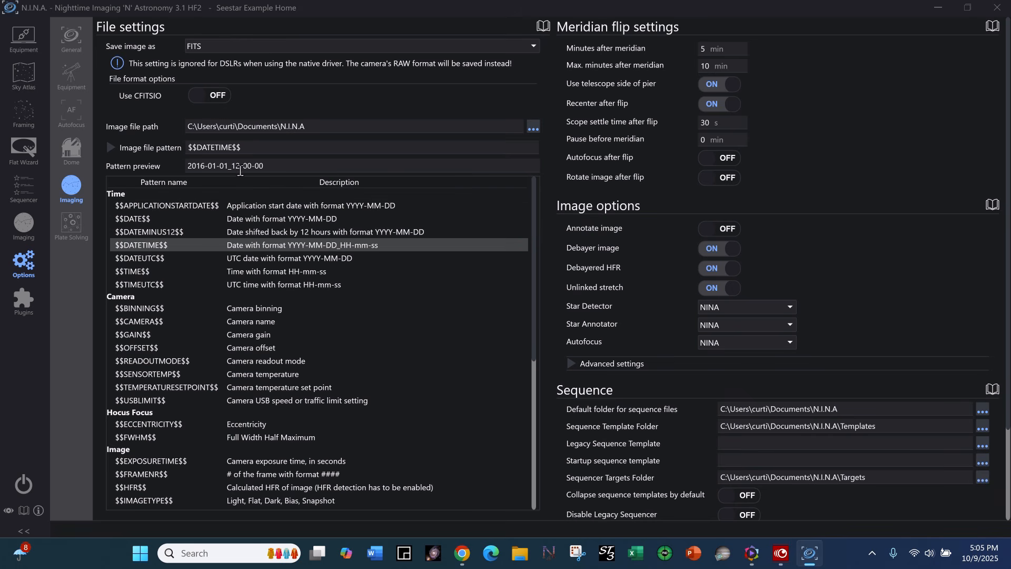
double_click(266, 334)
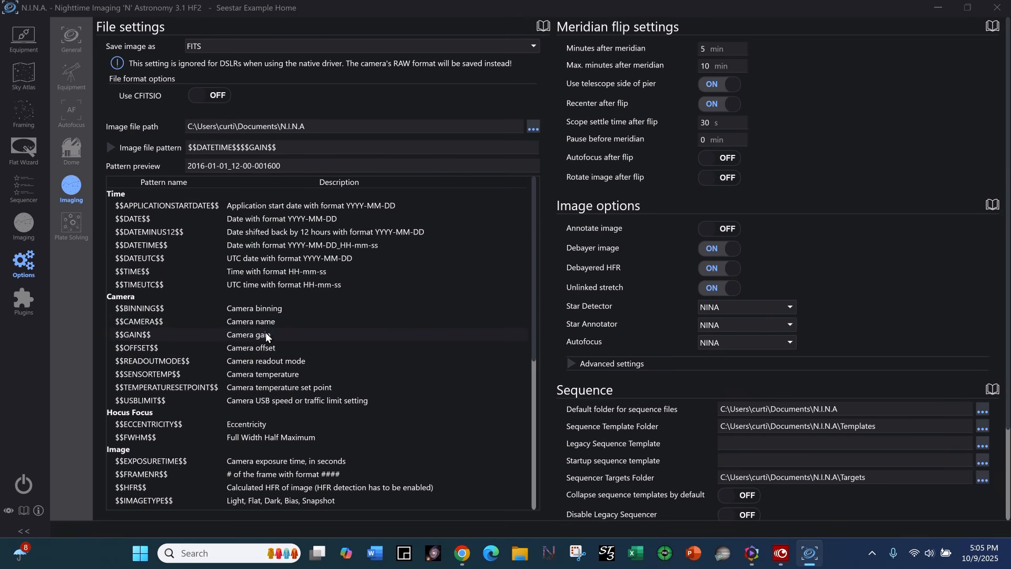
double_click(285, 375)
Append the $$EXPOSURETIME$$, $$IMAGETYPE$$ and $$FILTER$$ keywords to the image file pattern.
scroll(339, 358, down, 6)
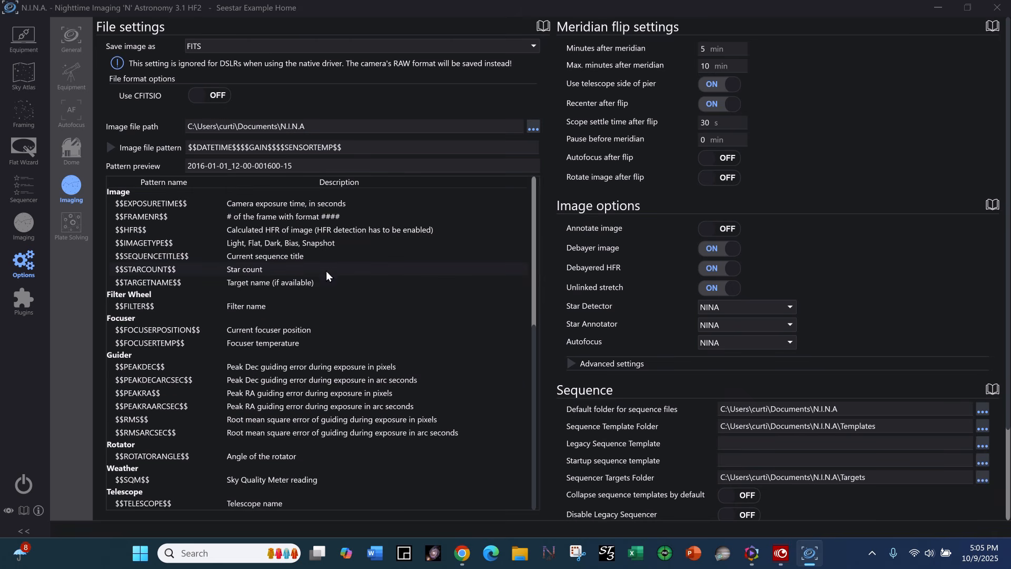
double_click(278, 204)
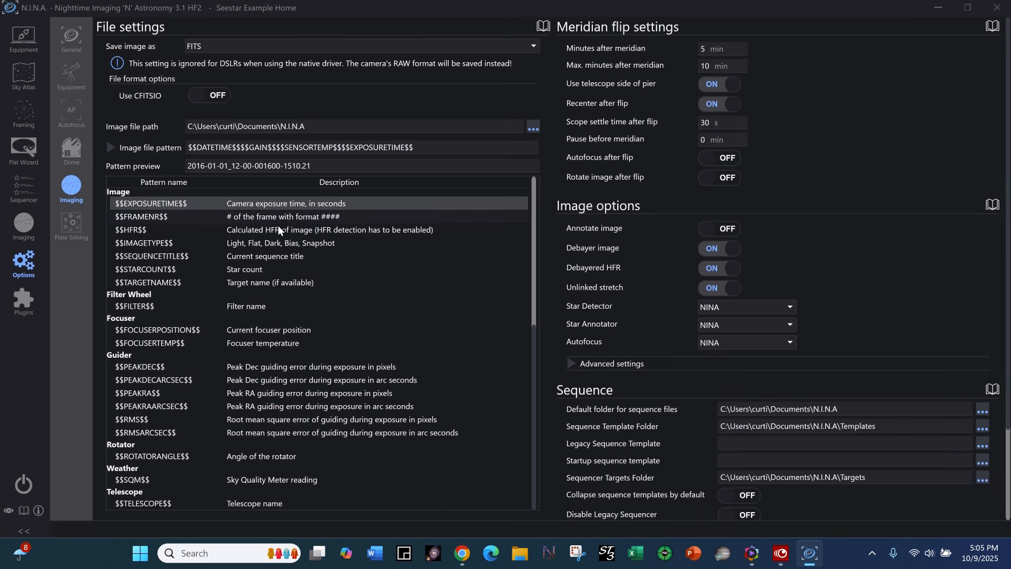
double_click(276, 243)
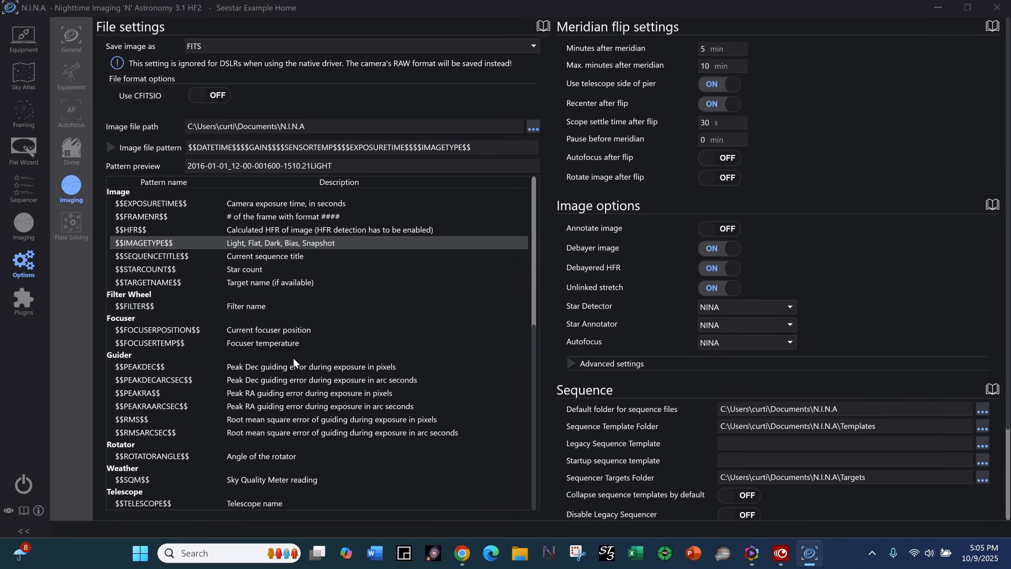
double_click(245, 306)
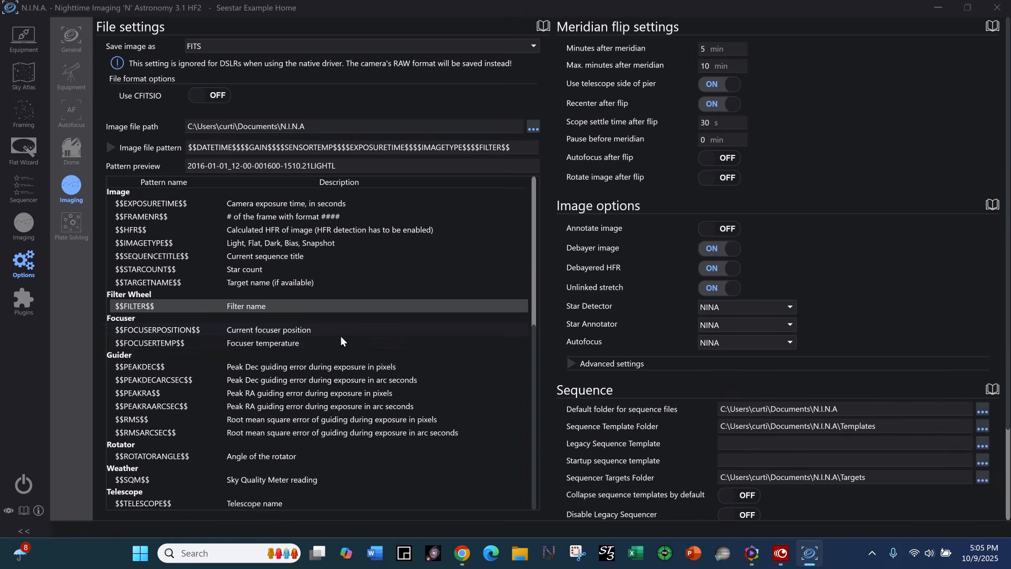
scroll(340, 336, up, 6)
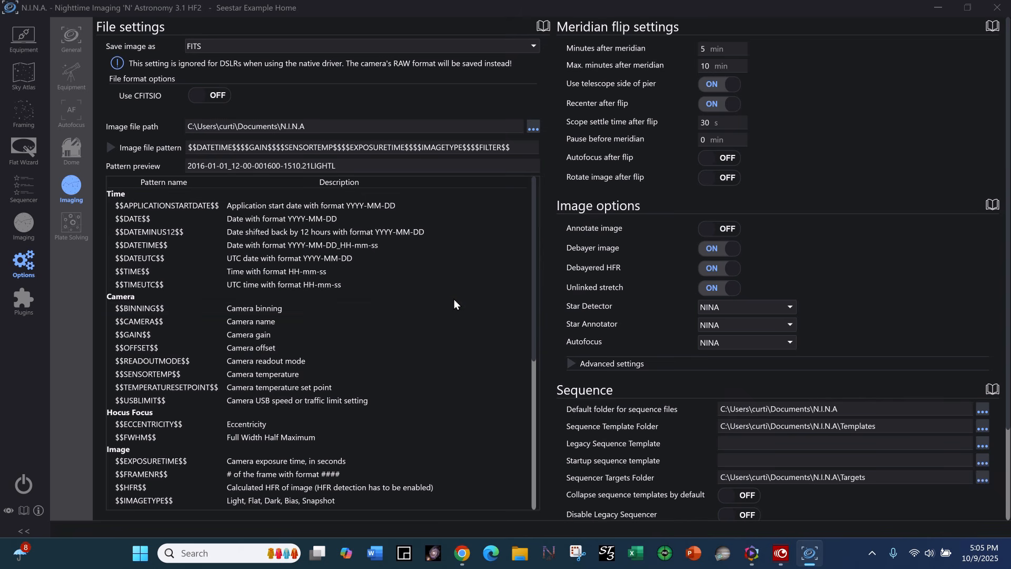
scroll(532, 403, down, 5)
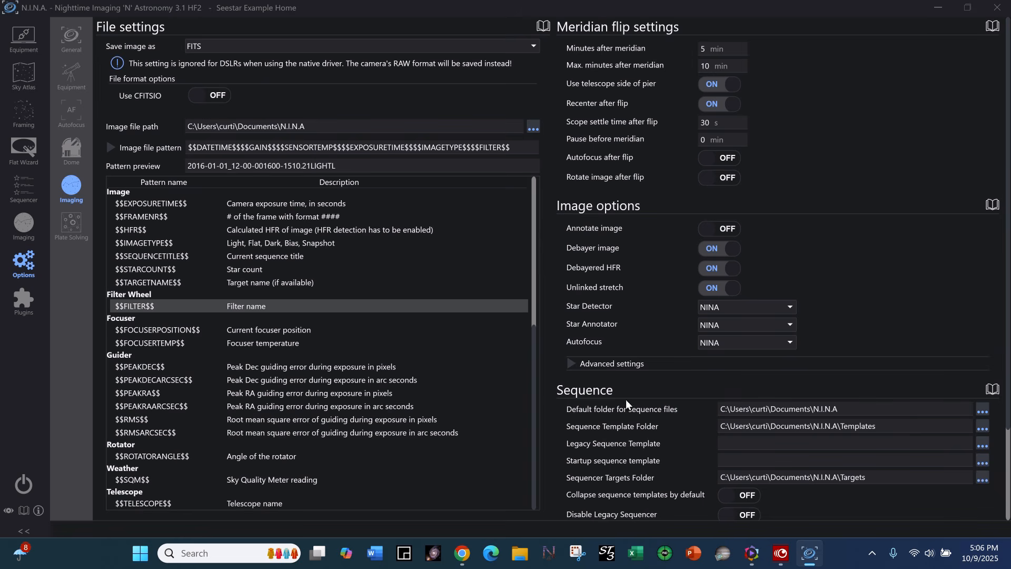
Check the advanced image settings, including the noise reduction choices, and collapse them again.
click(573, 362)
click(573, 362)
click(568, 363)
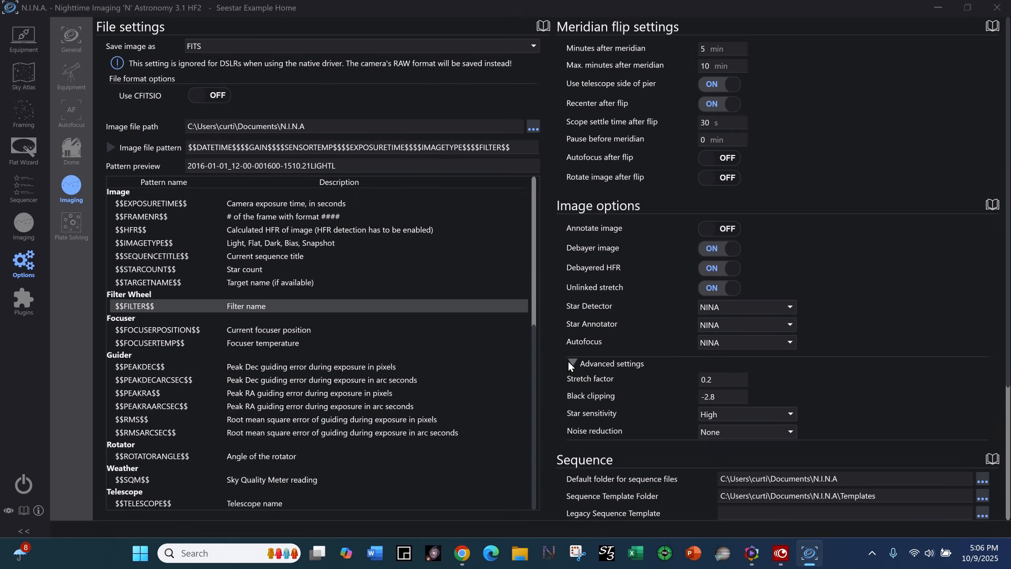
click(788, 433)
click(788, 431)
click(572, 363)
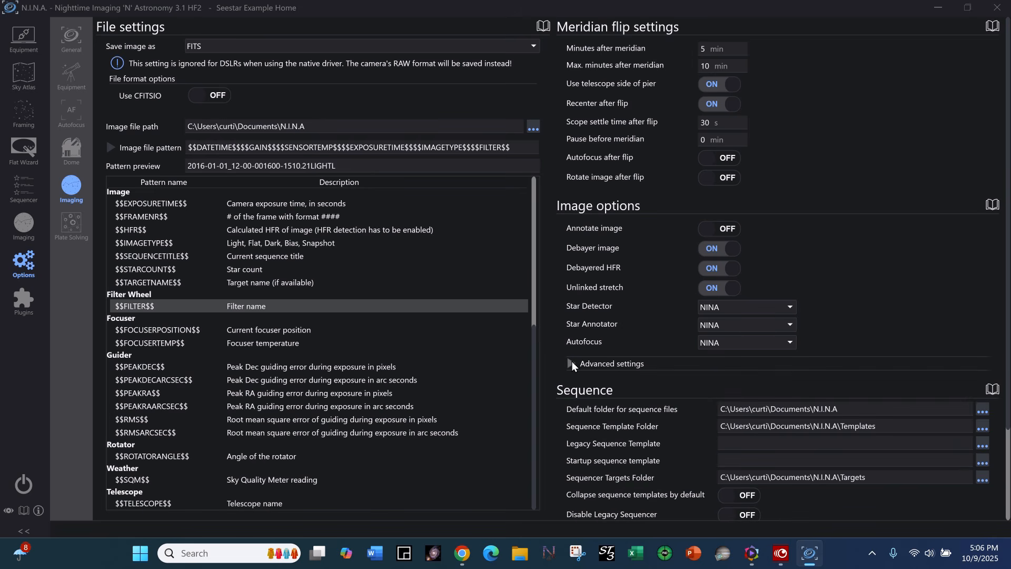
Look over the sequence and layout settings and read the built-in help on file settings and image file patterns.
scroll(901, 299, down, 4)
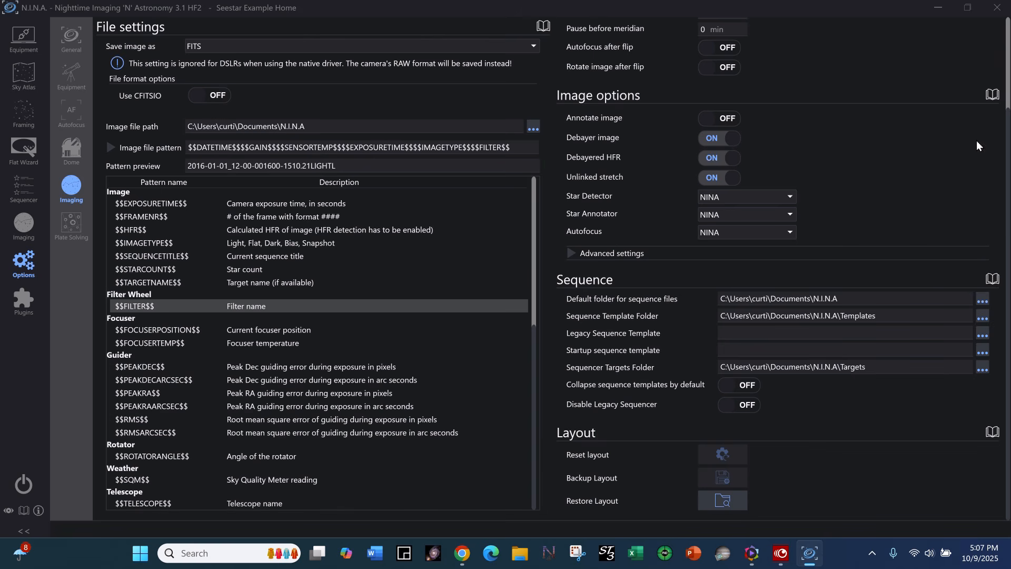
click(548, 26)
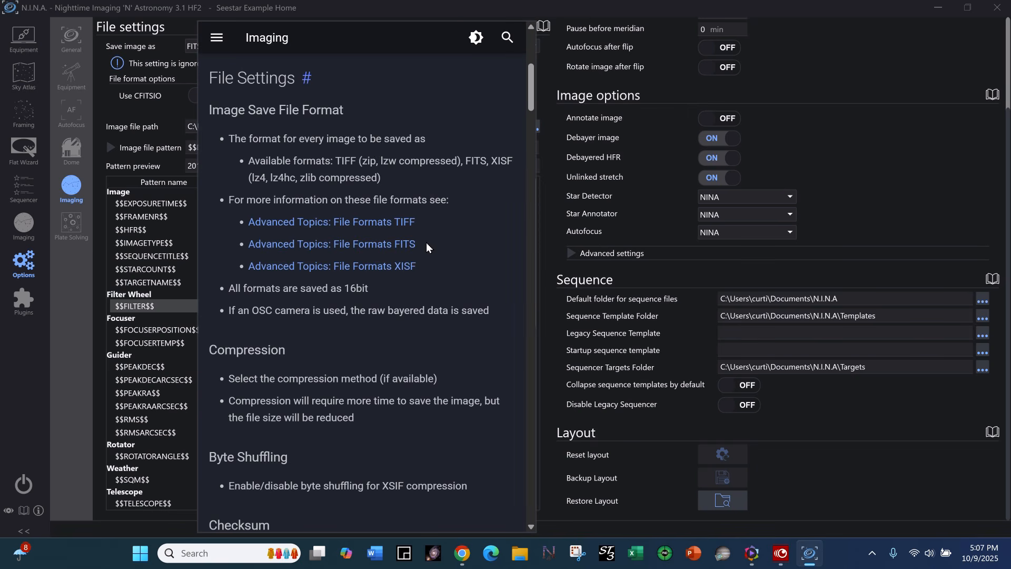
scroll(426, 248, down, 3)
scroll(428, 244, down, 4)
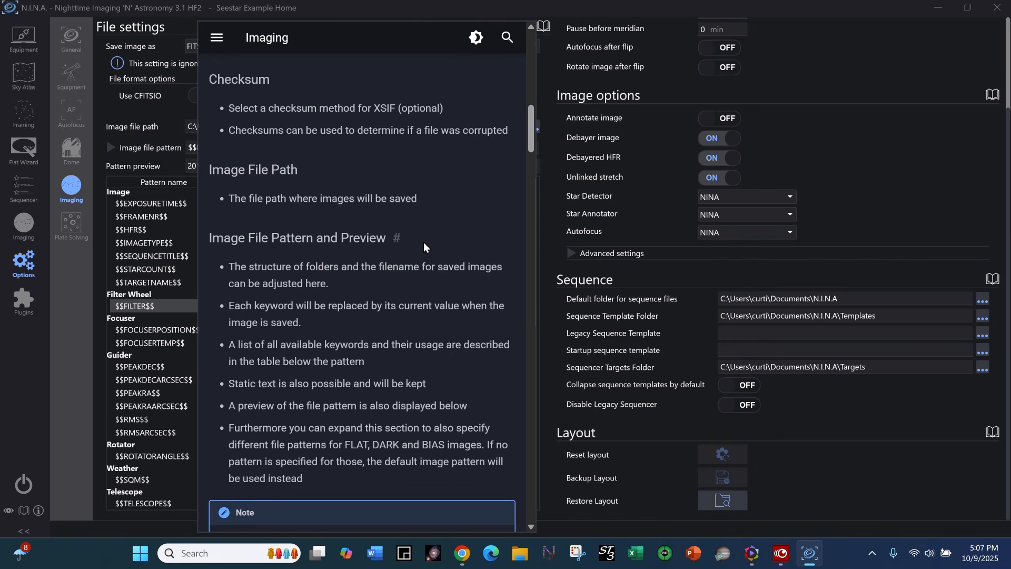
scroll(424, 244, down, 3)
scroll(424, 242, down, 6)
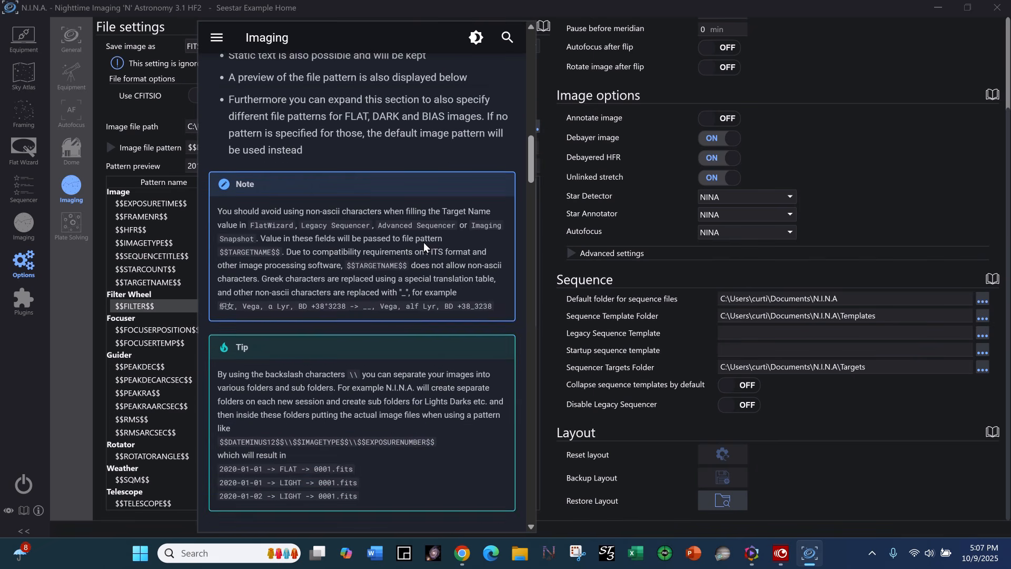
scroll(425, 243, down, 8)
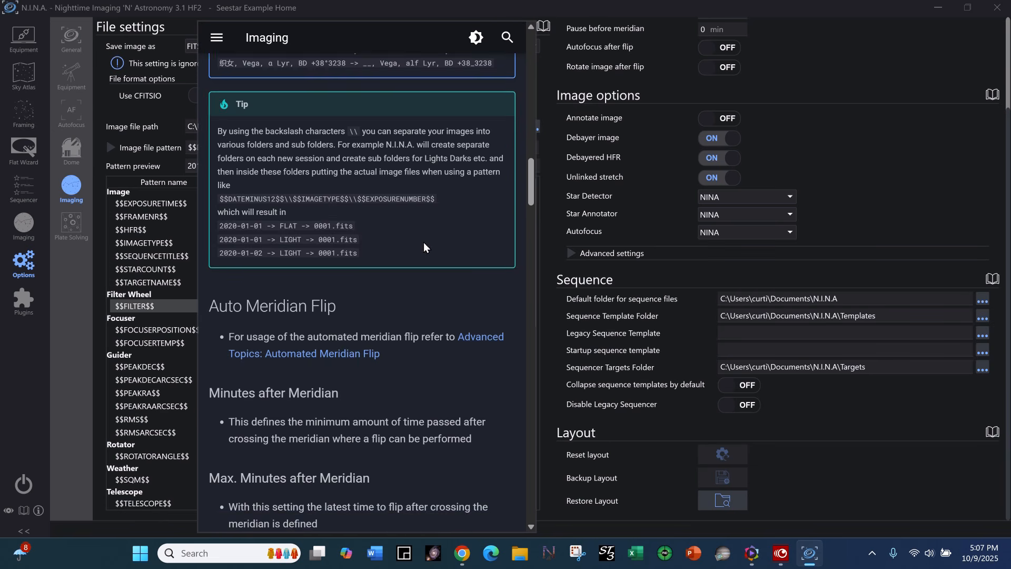
Read the built-in imaging help on the automated meridian flip settings and image options, and close the help.
scroll(424, 244, down, 8)
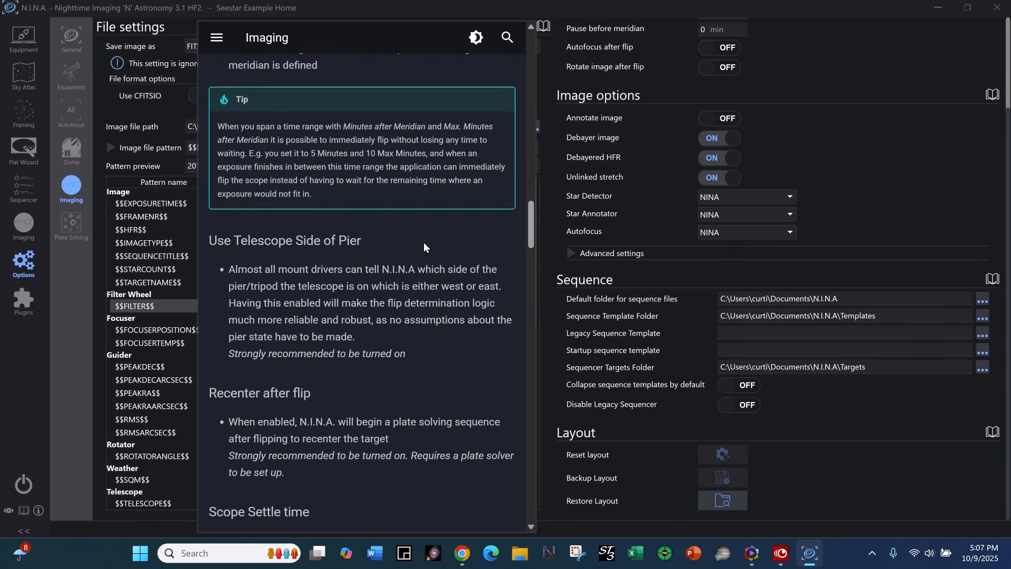
scroll(424, 245, down, 6)
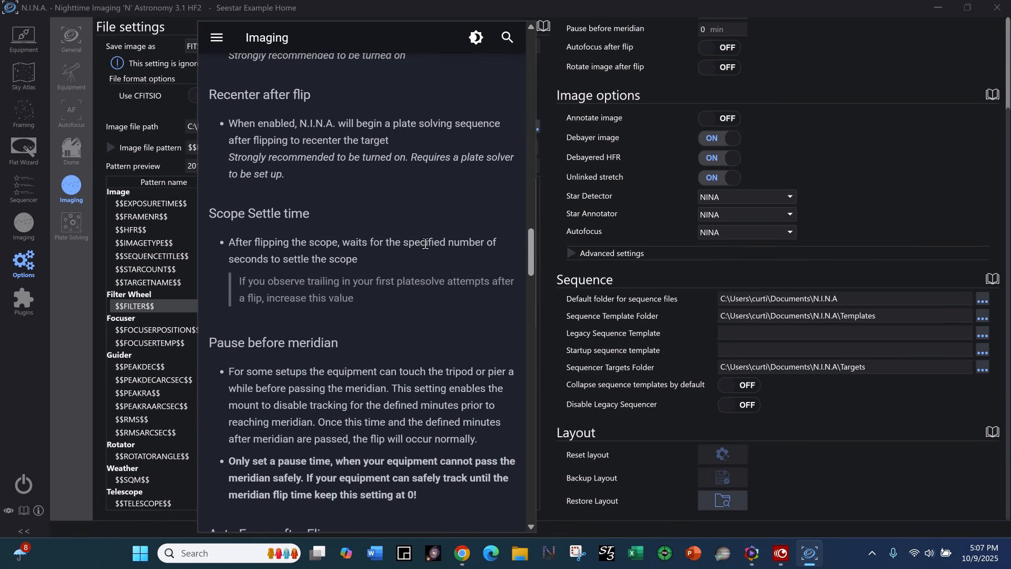
scroll(425, 243, down, 6)
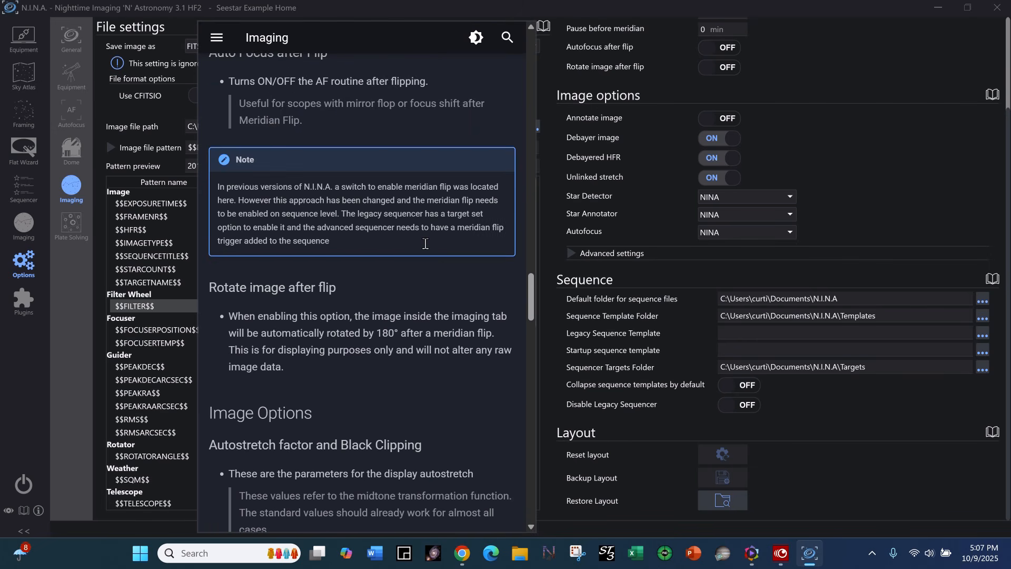
scroll(425, 243, down, 1)
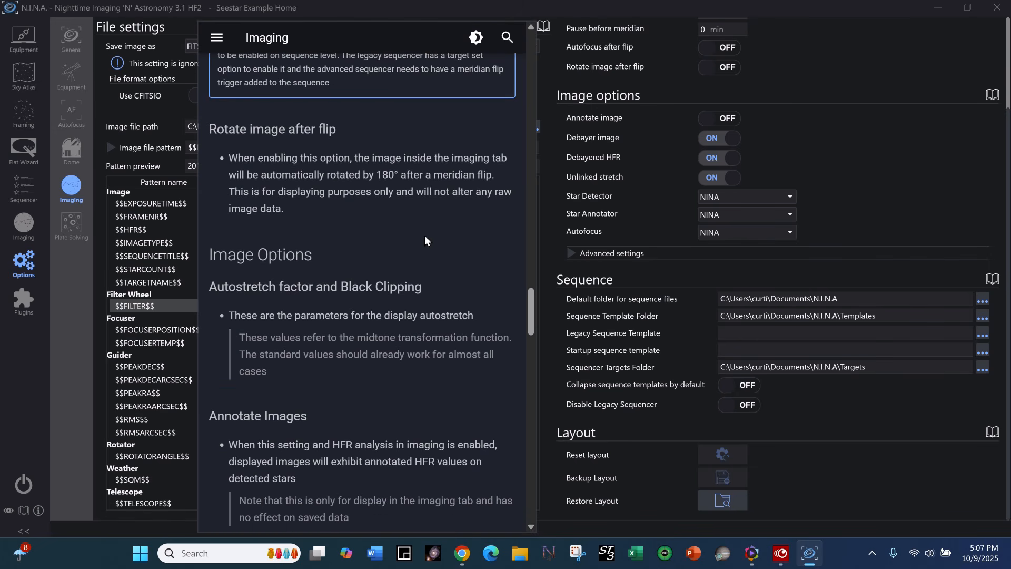
click(886, 70)
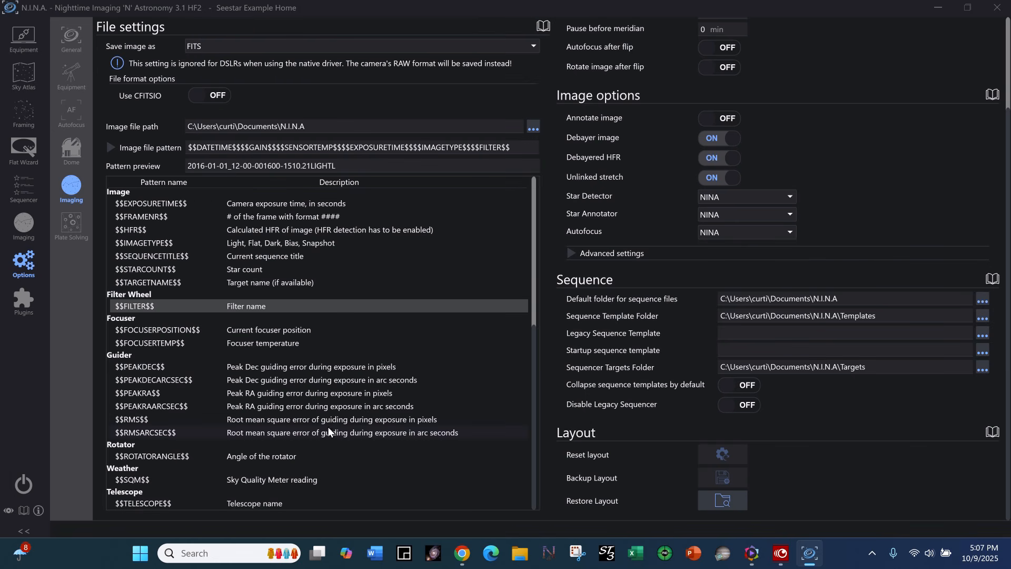
Browse the full documentation, examining the equipment pages for camera, filter wheel, focuser and telescope, and close it.
click(24, 509)
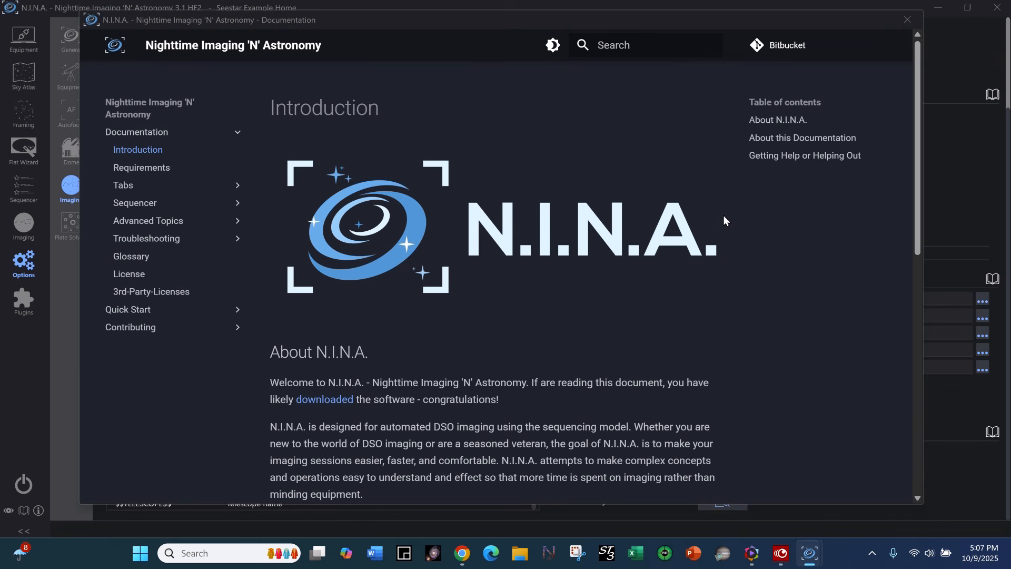
drag(923, 214, 922, 435)
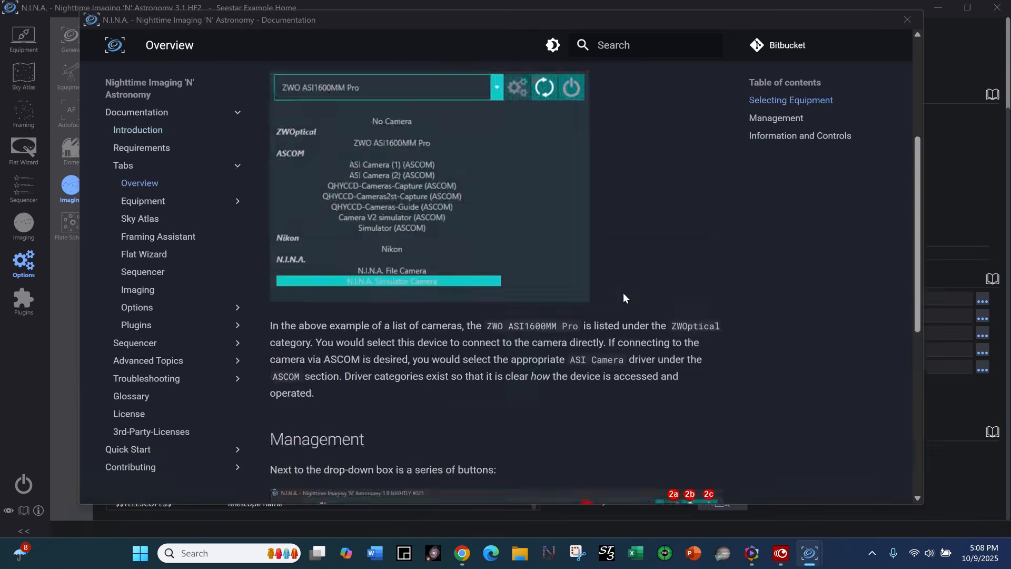
scroll(624, 293, up, 4)
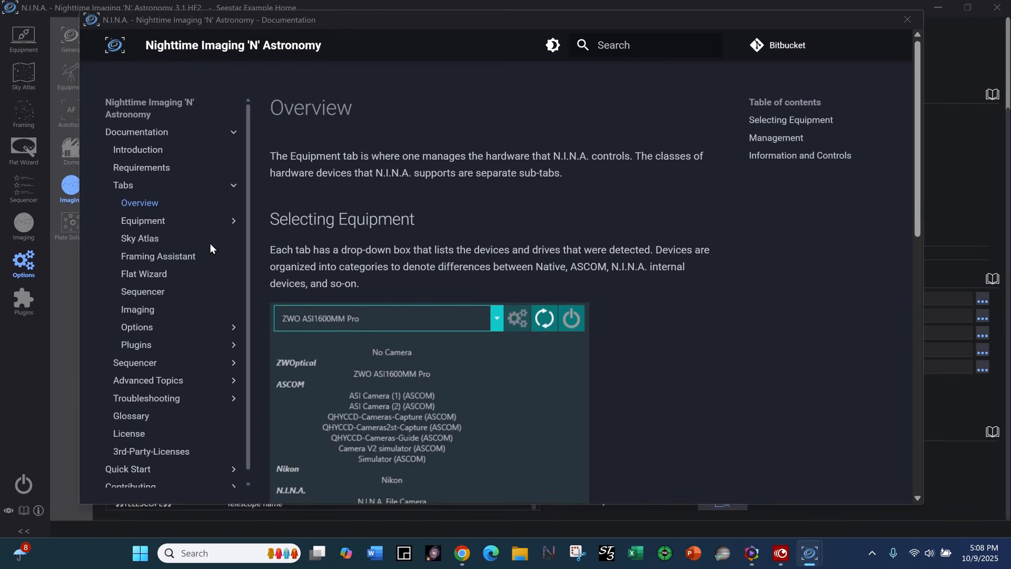
click(157, 221)
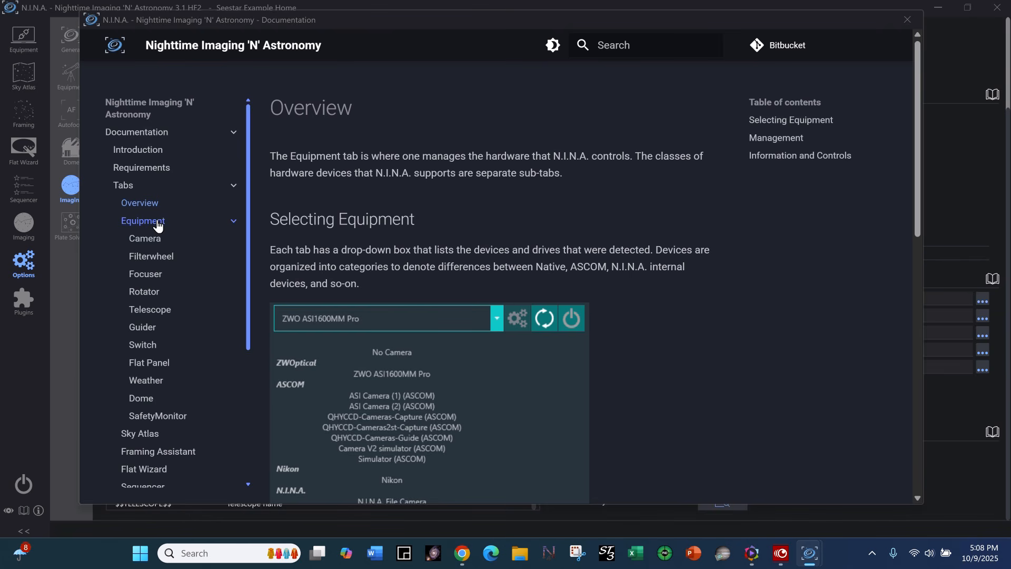
click(156, 243)
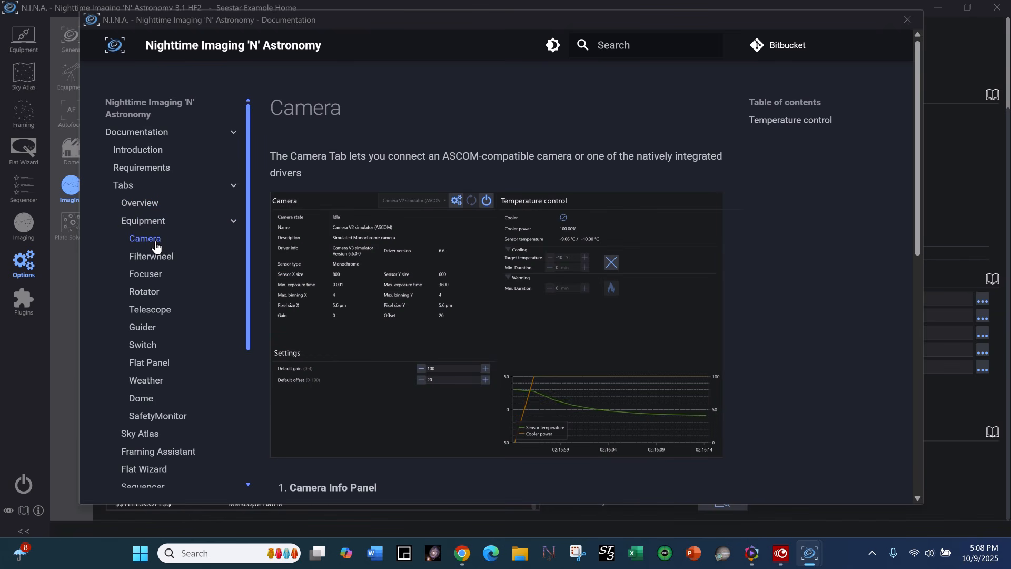
click(151, 258)
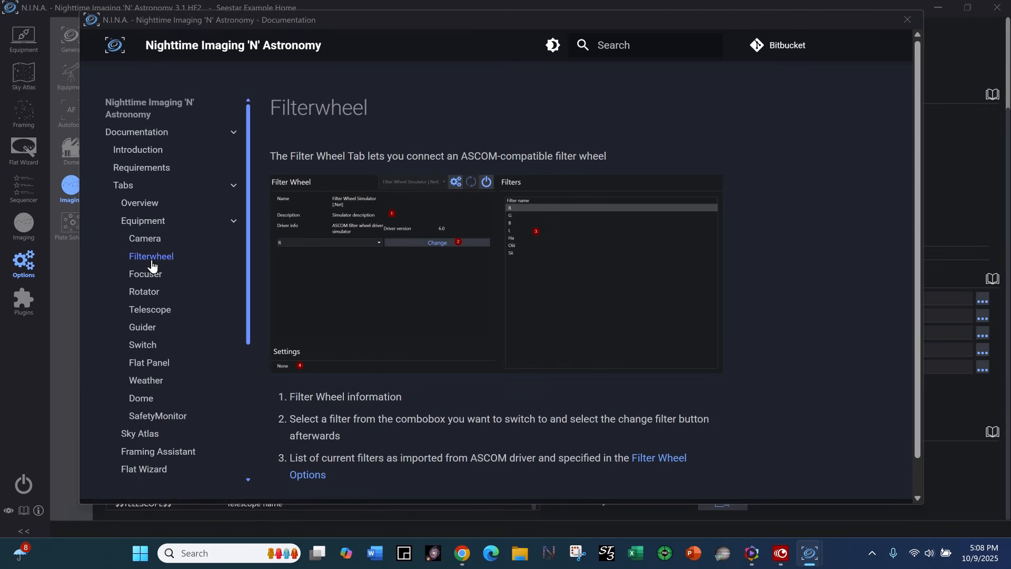
click(151, 278)
click(164, 314)
scroll(548, 314, down, 5)
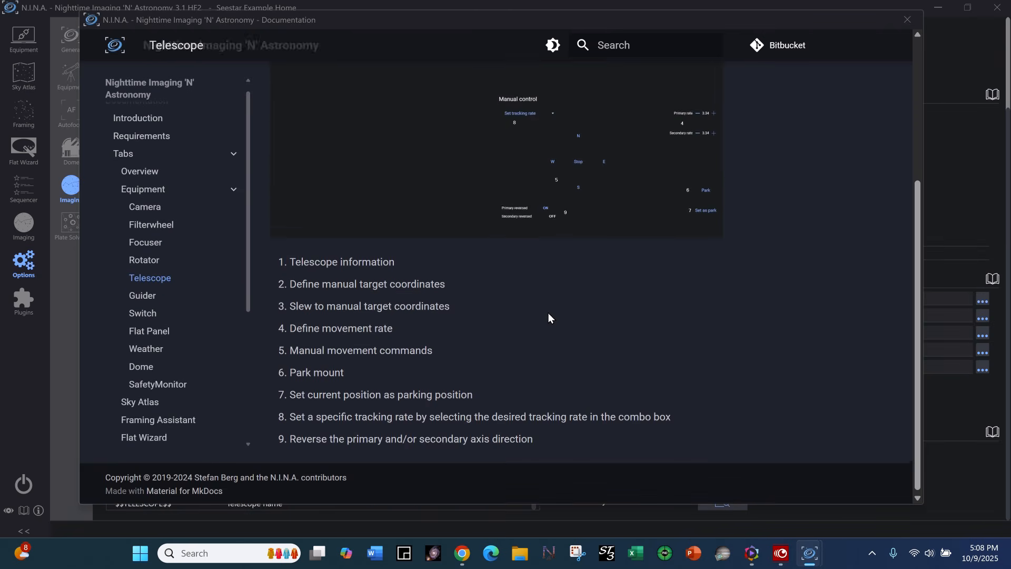
scroll(546, 315, up, 5)
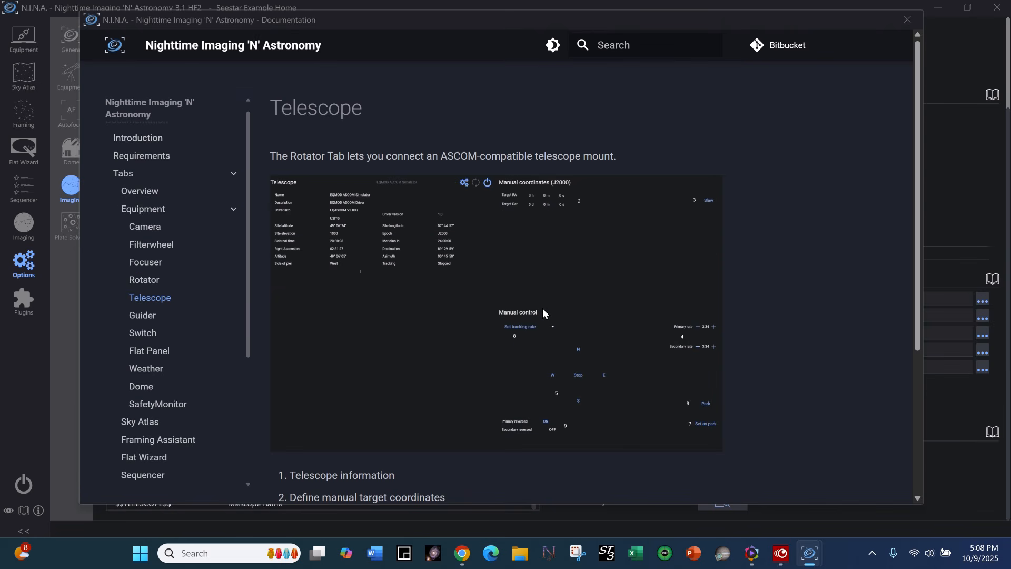
click(907, 19)
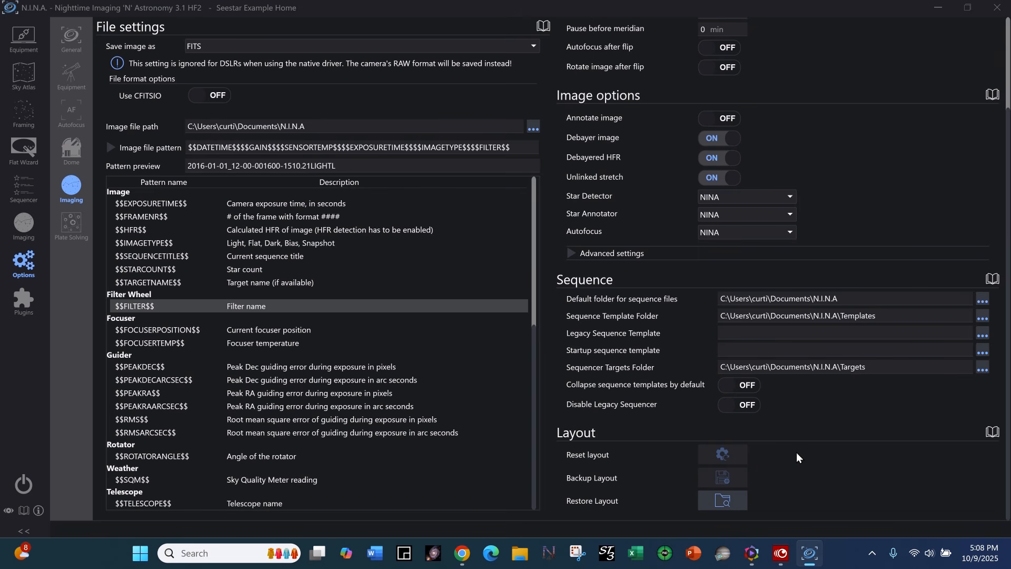
Choose ASTAP as both plate solver and blind solver in the plate solving options, and check the filter choices.
click(70, 225)
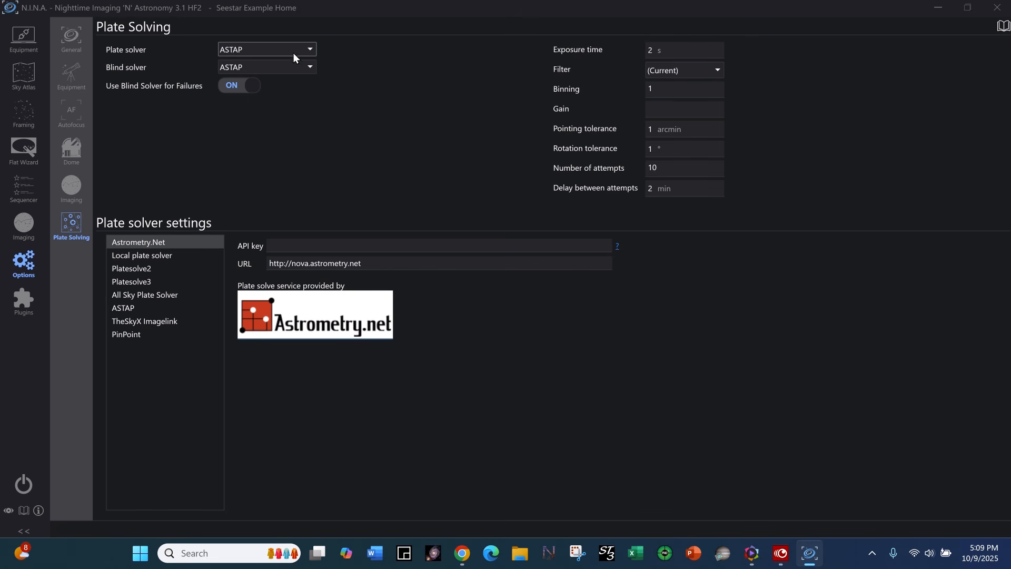
click(309, 46)
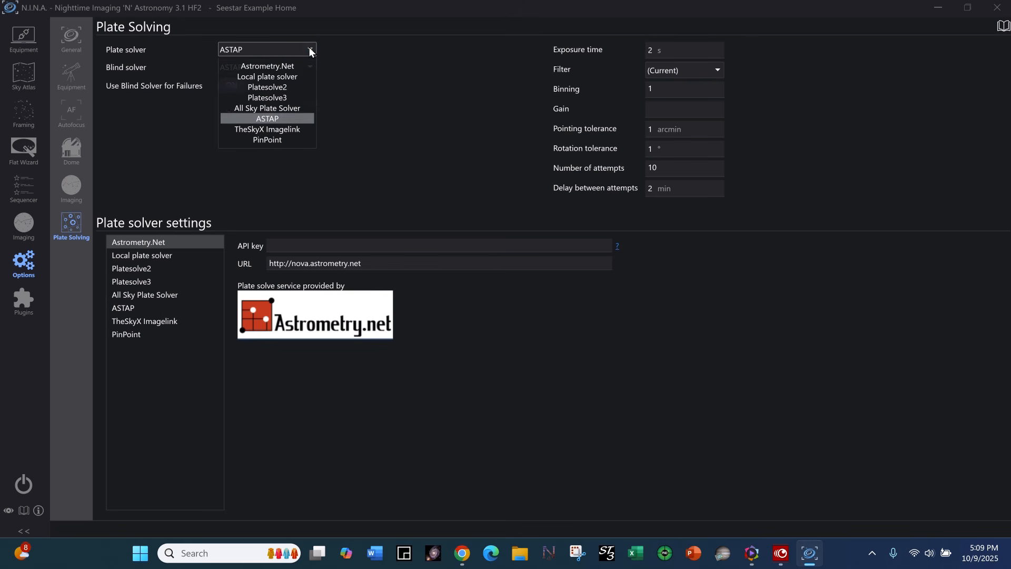
click(274, 120)
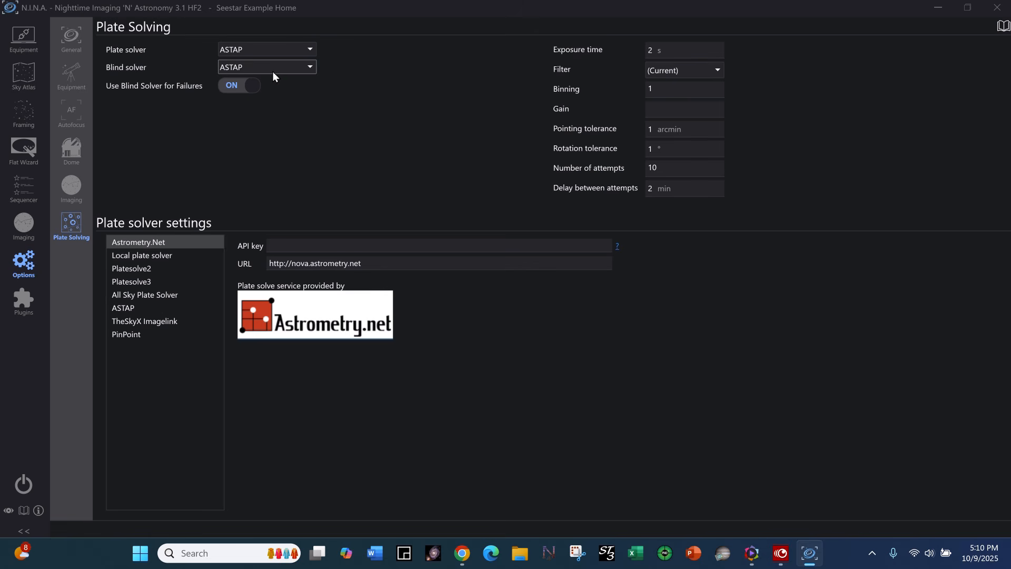
click(312, 64)
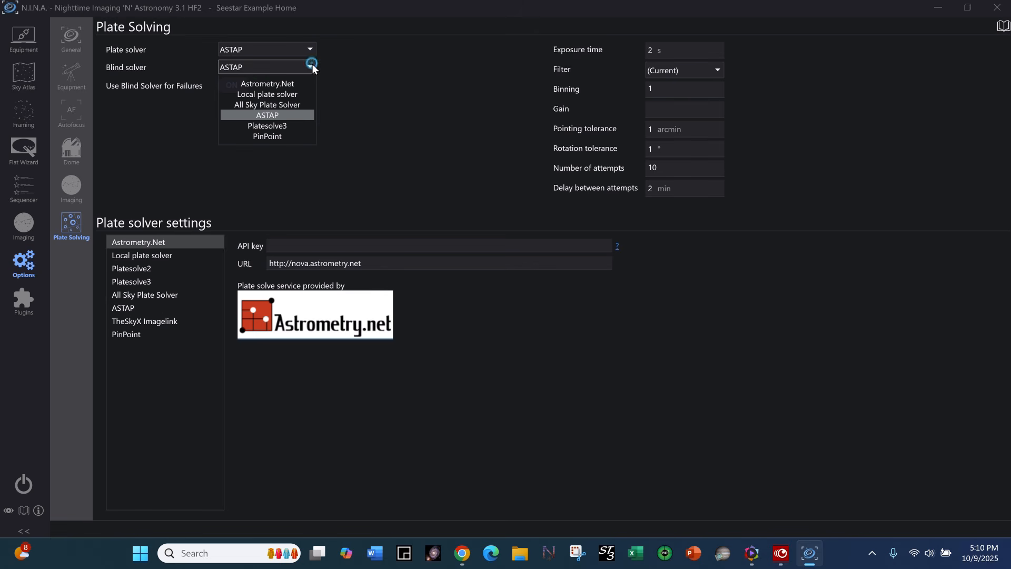
click(288, 116)
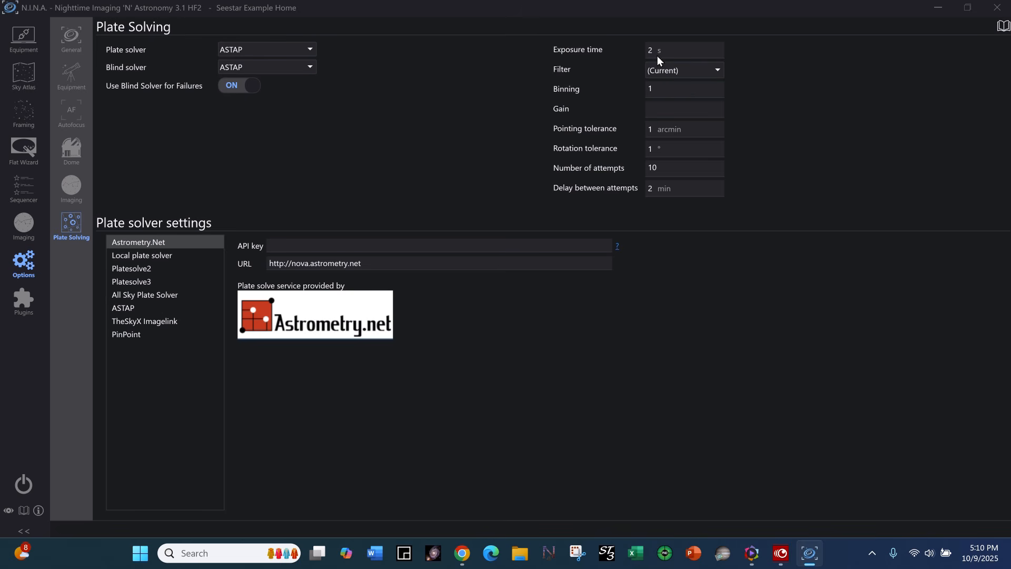
click(720, 70)
click(719, 68)
Load the MyT/C11/I1600MC/f2 - GSSP profile from the profile list.
click(69, 37)
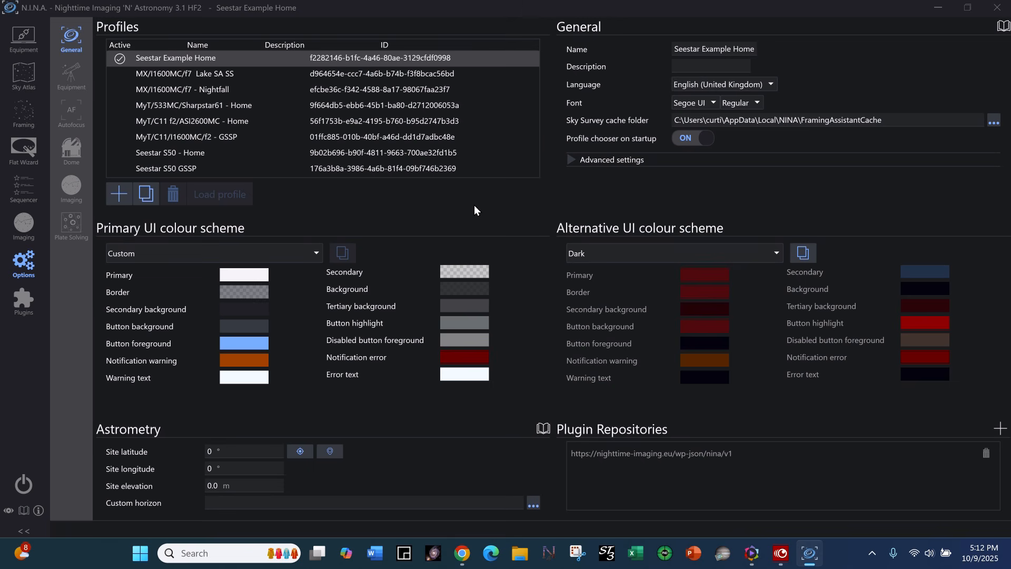
click(354, 58)
click(226, 137)
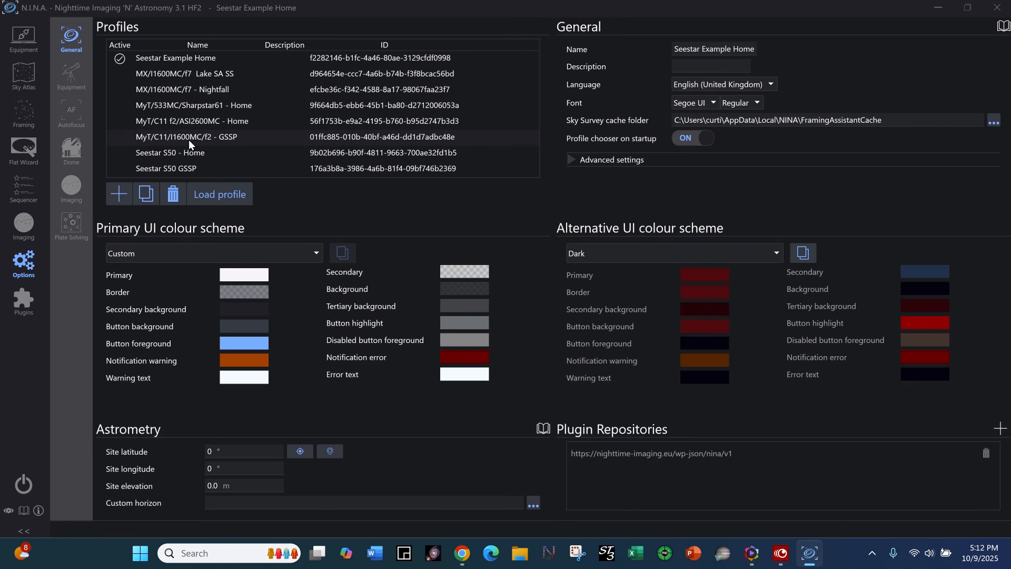
click(235, 192)
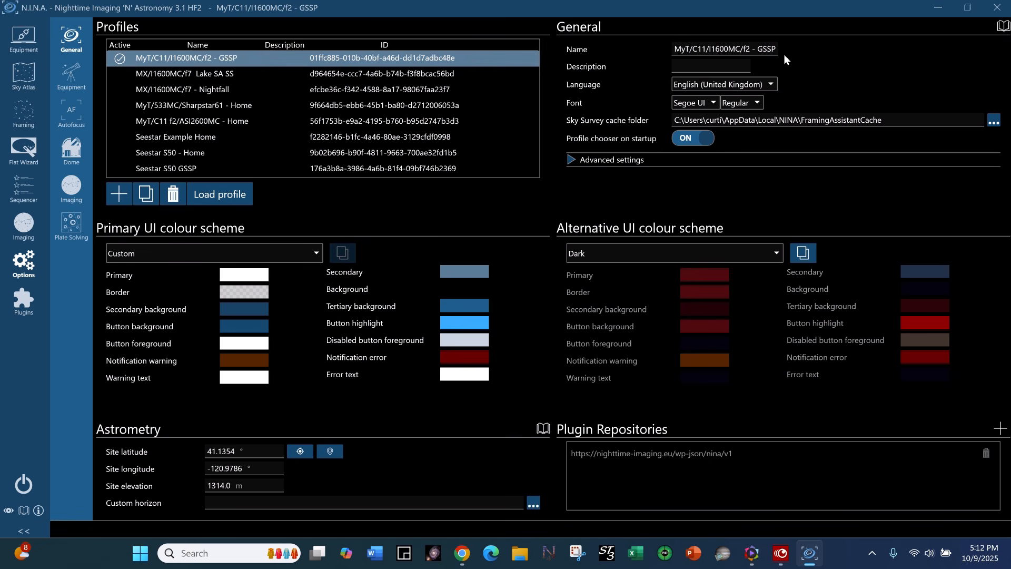
Review the equipment, autofocus, plate solving and imaging options of the MyT/C11/I1600MC/f2 - GSSP profile.
click(74, 77)
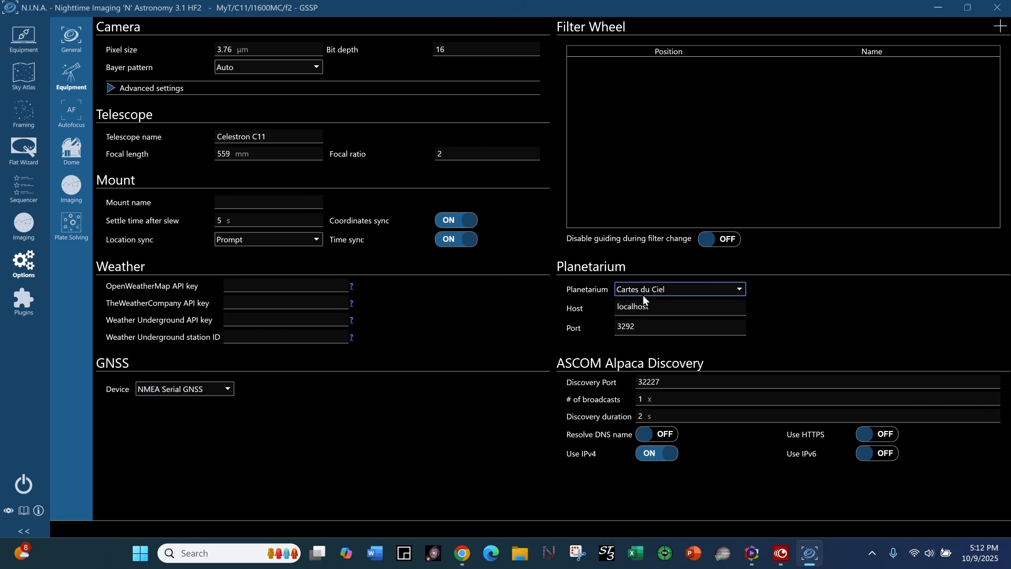
click(72, 113)
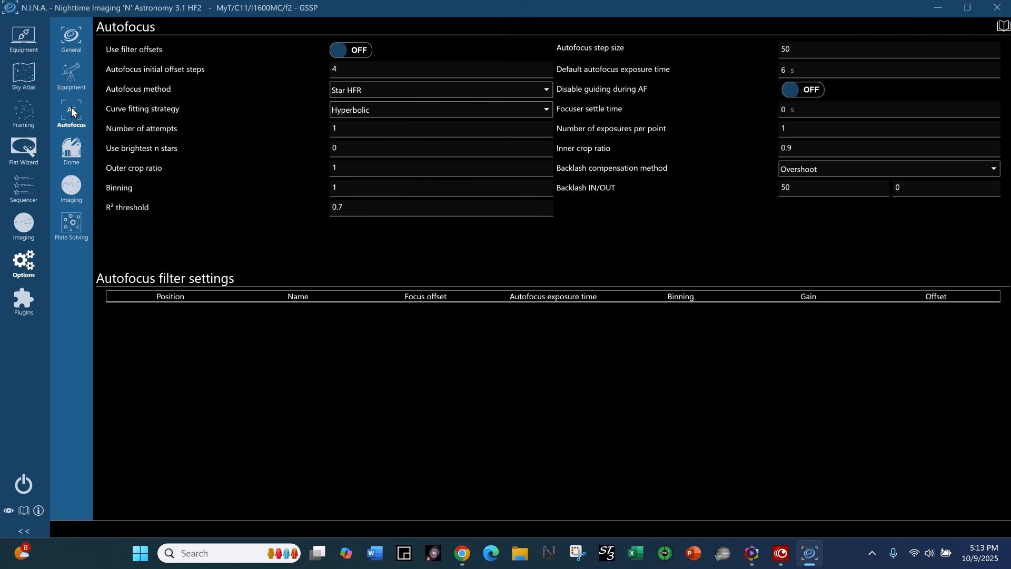
click(72, 221)
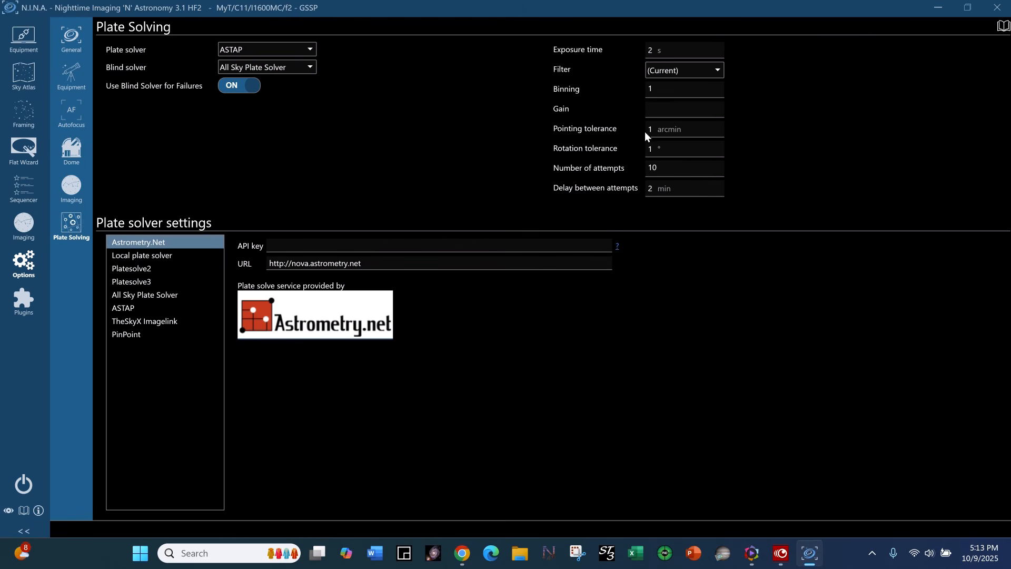
click(70, 186)
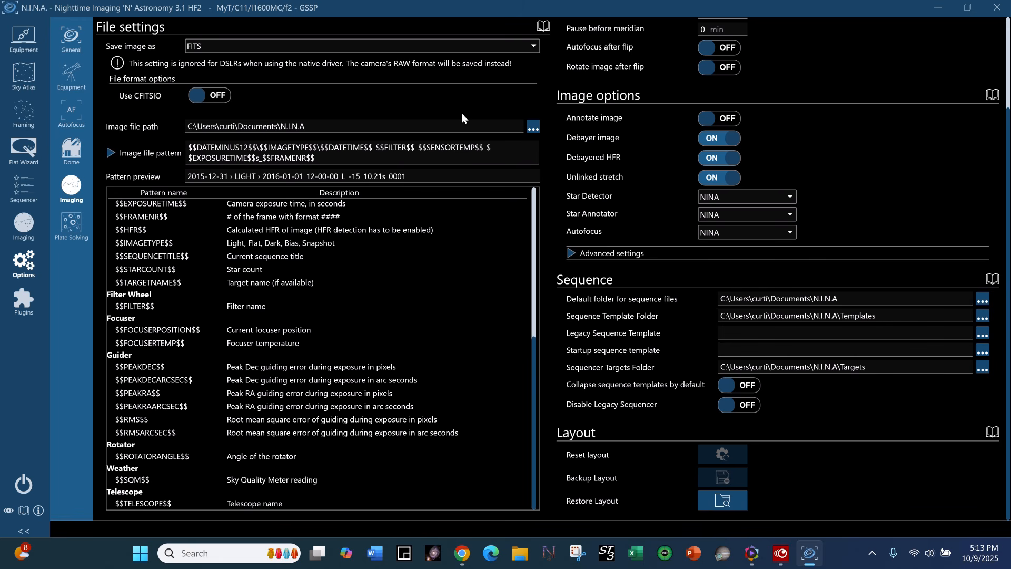
Load the MX/I1600MC/f7 Lake SA SS profile and review its equipment settings.
click(68, 43)
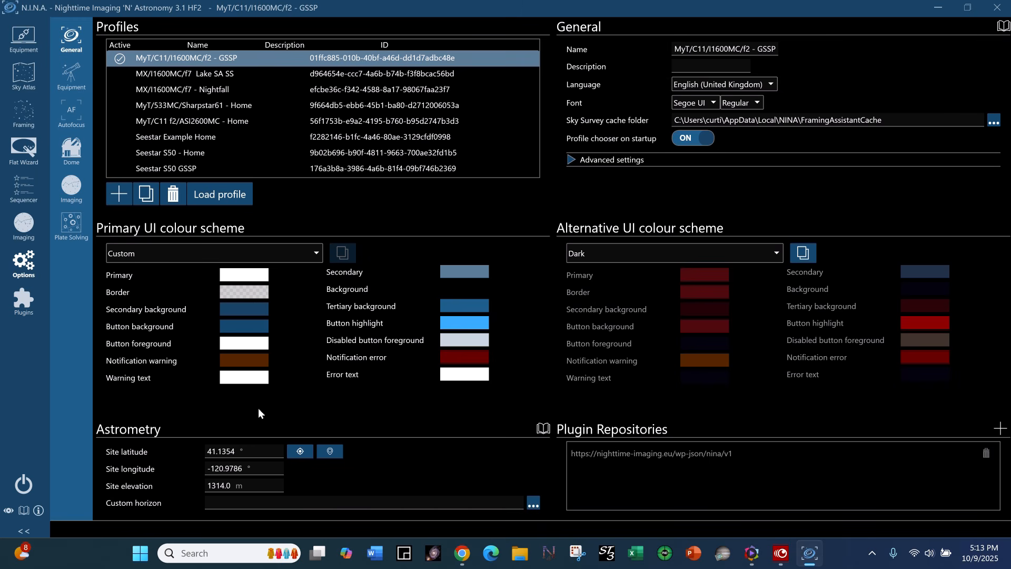
click(213, 75)
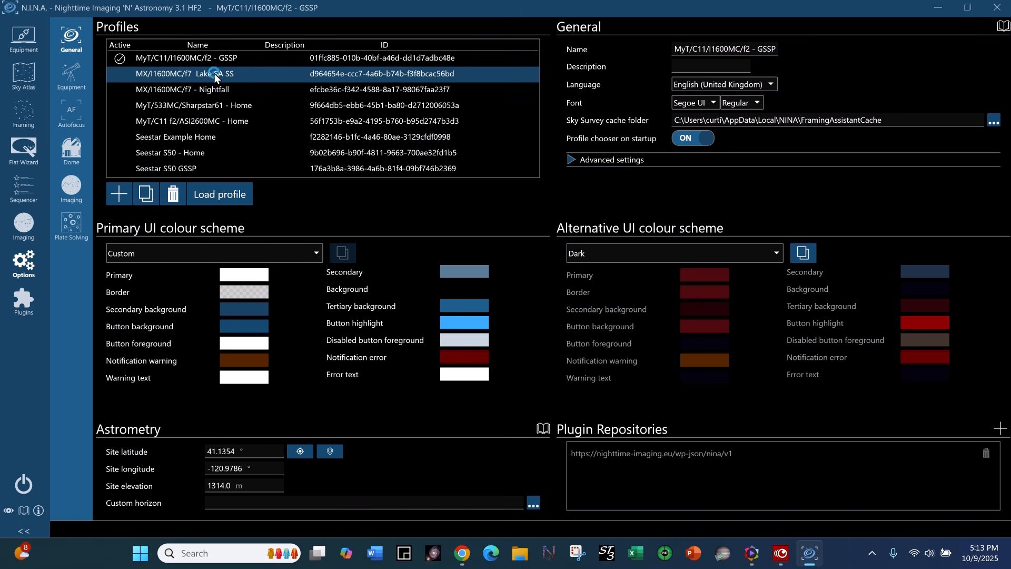
click(231, 197)
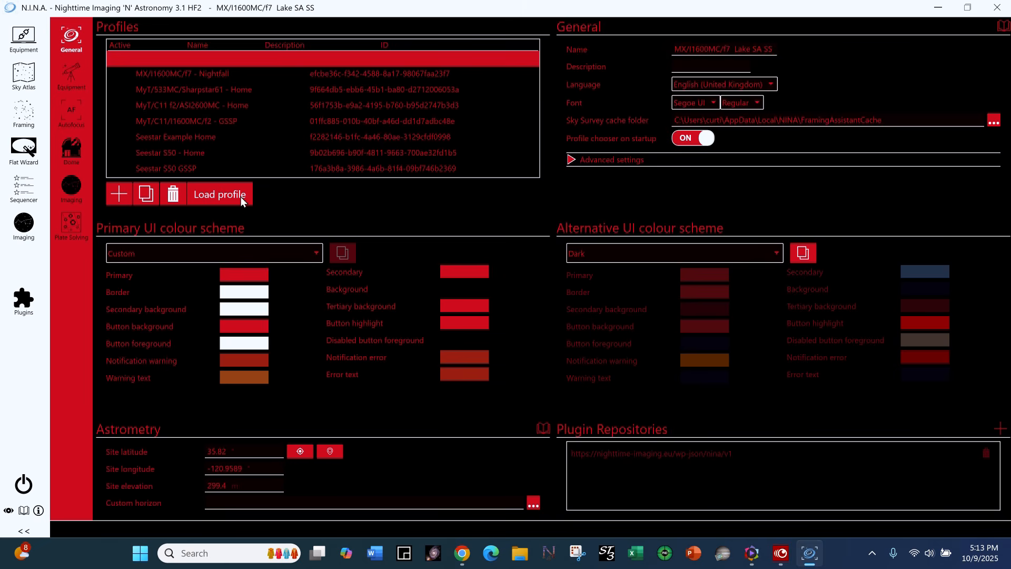
click(72, 77)
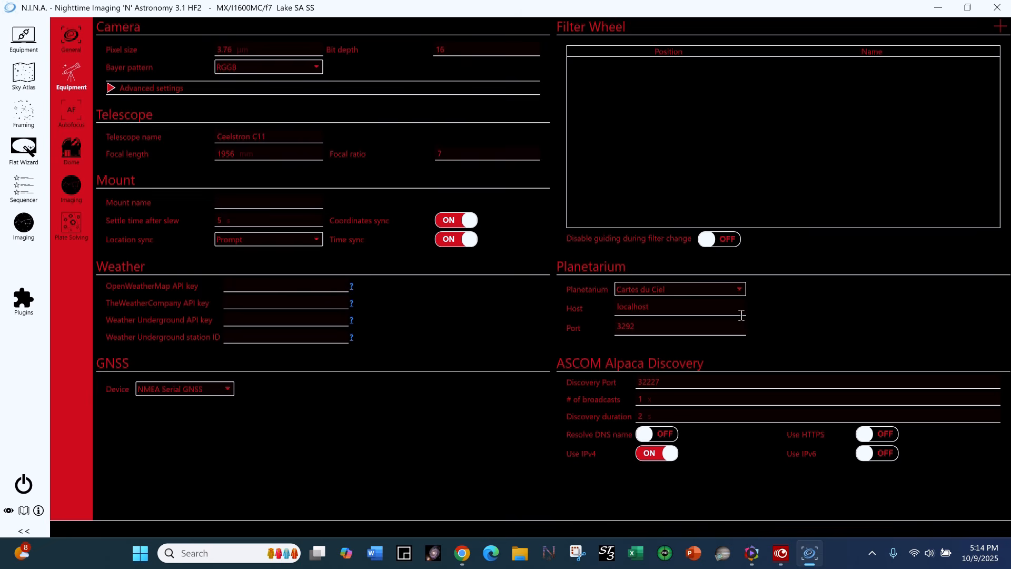
Switch back to the Seestar Example Home profile.
click(71, 38)
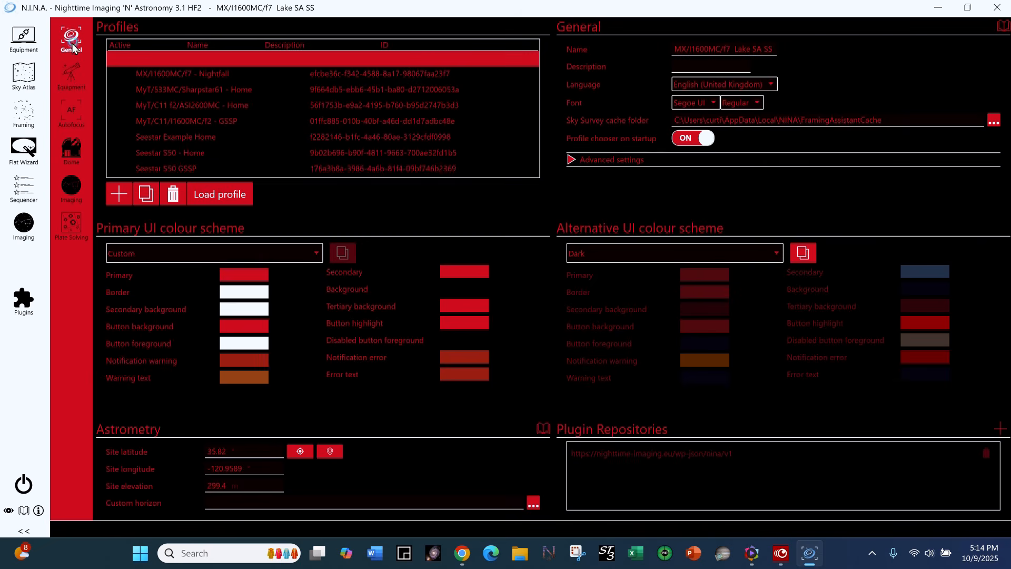
click(199, 139)
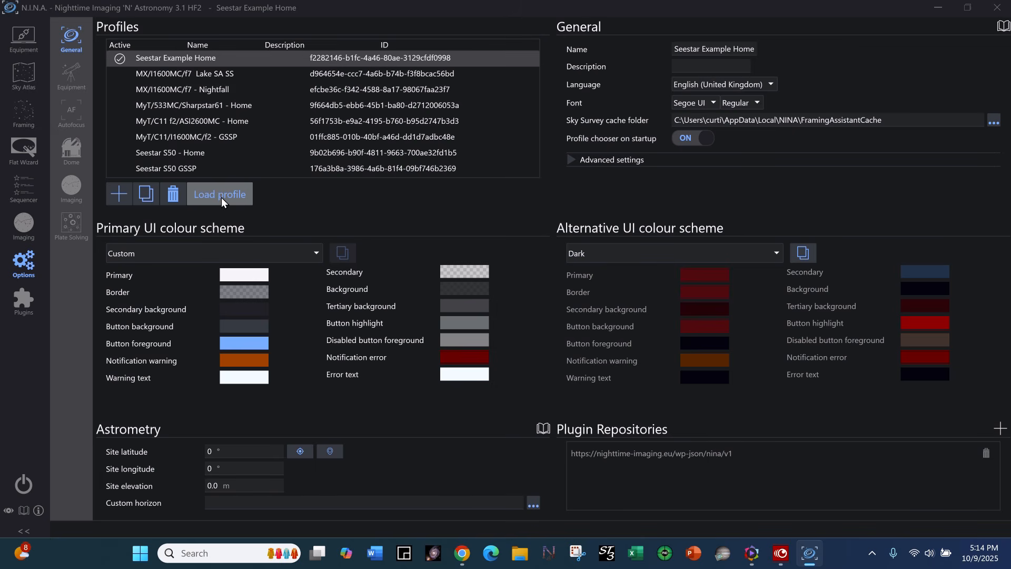
Duplicate the Seestar Example Home profile and load the resulting copy.
click(194, 62)
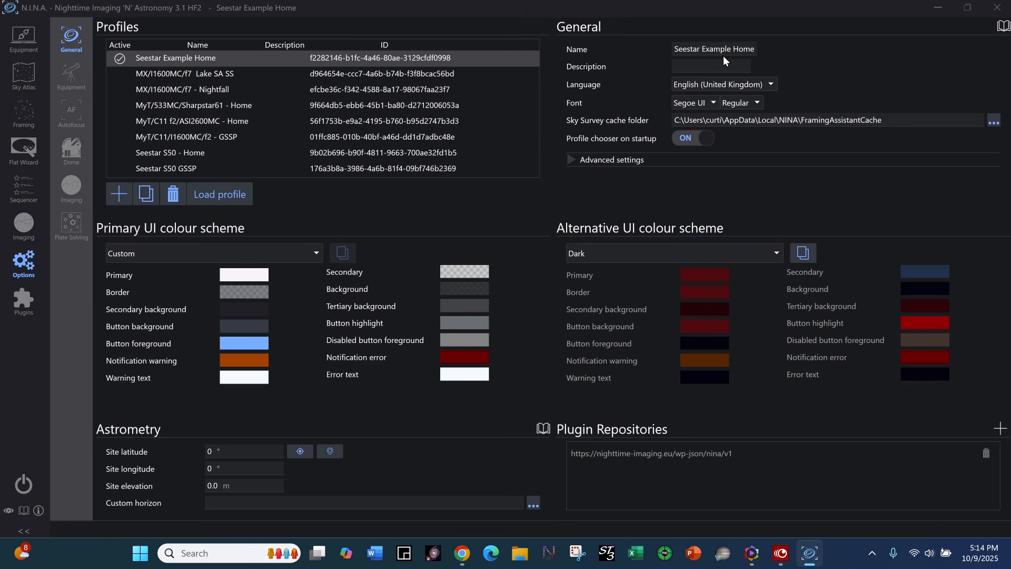
click(146, 194)
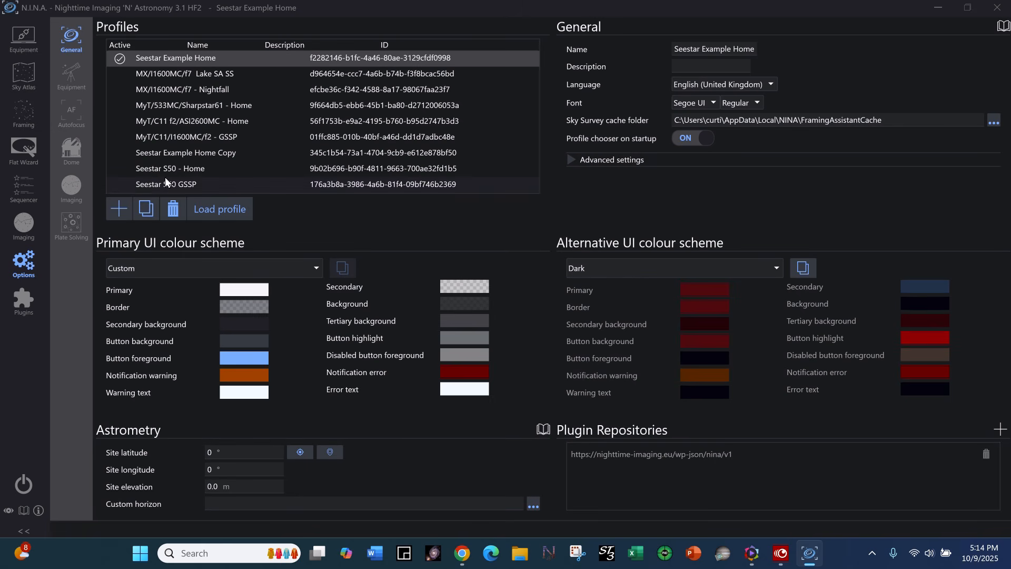
click(220, 153)
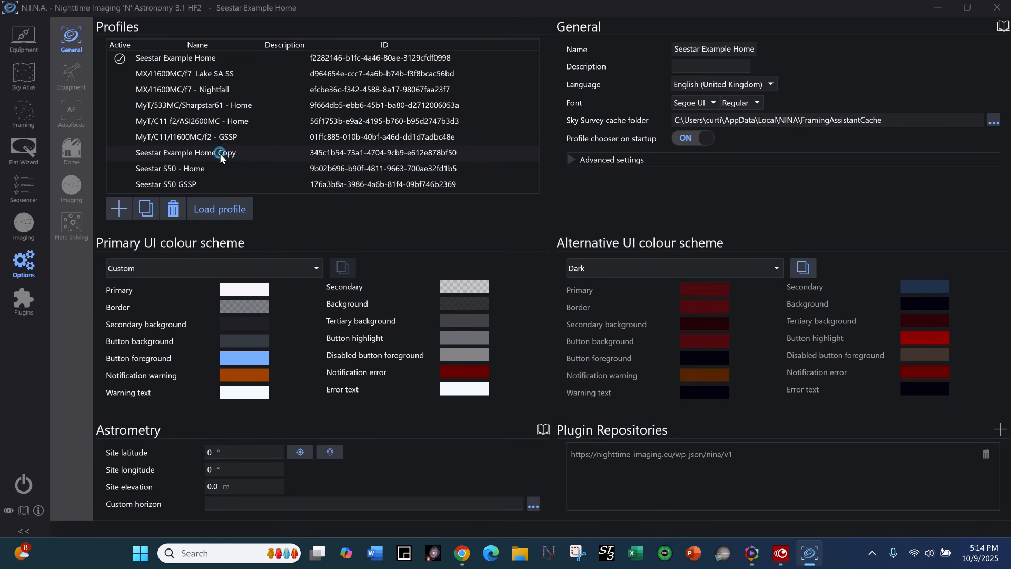
click(224, 210)
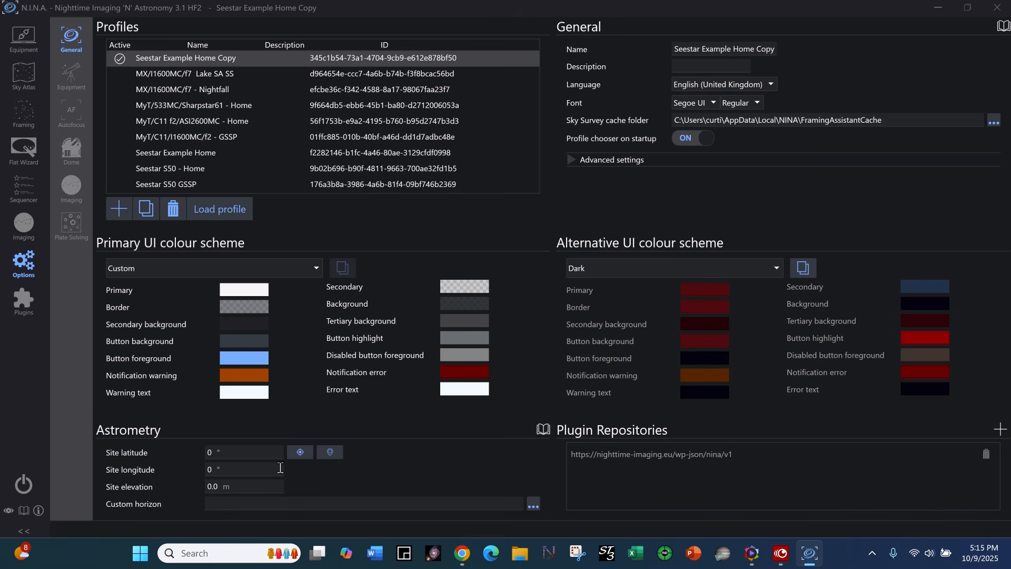
Review the equipment and autofocus settings carried over to the Seestar Example Home Copy profile.
click(71, 75)
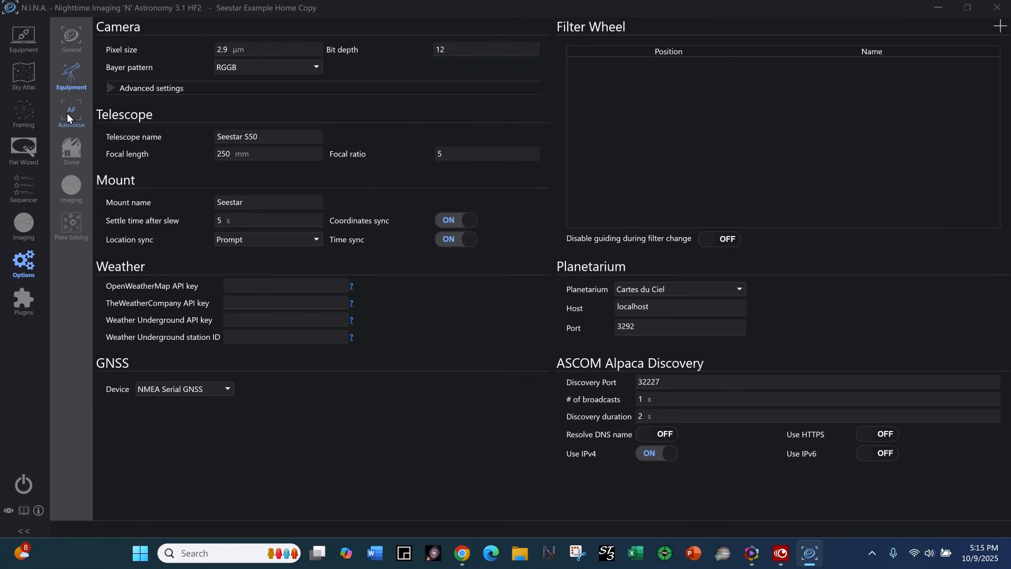
click(68, 116)
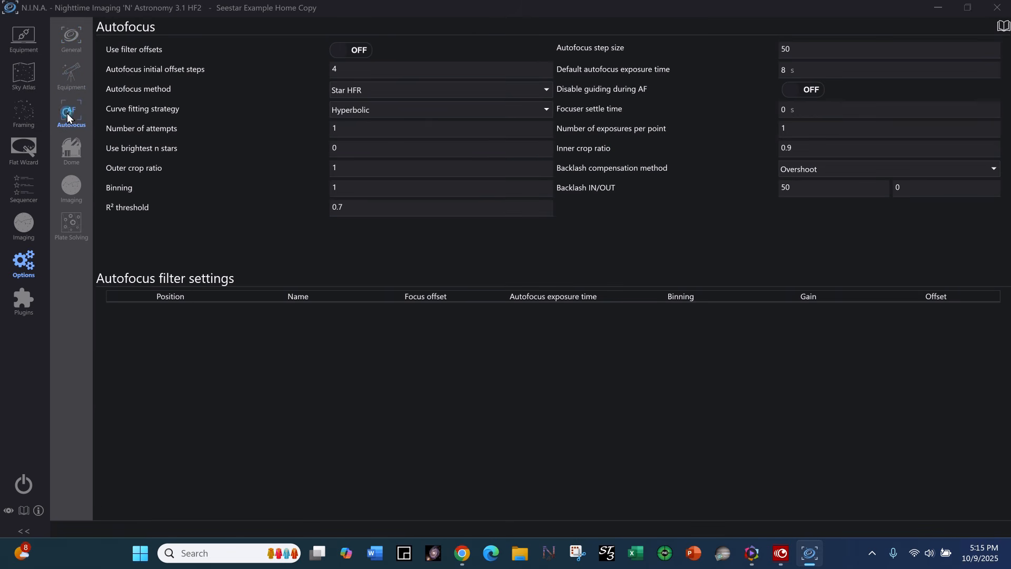
click(72, 40)
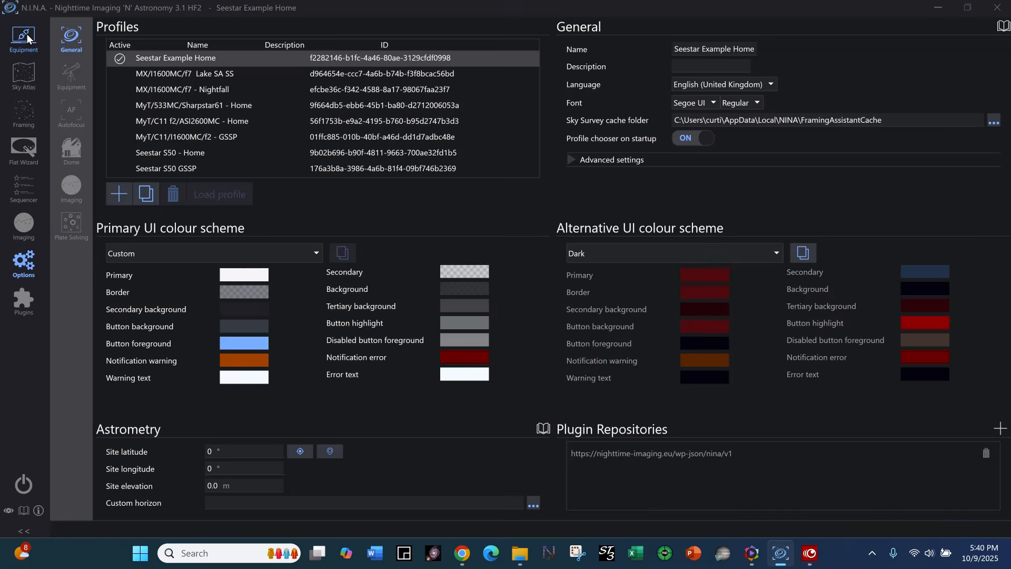
Check the available camera devices in the equipment setup and rescan for connected cameras.
click(26, 37)
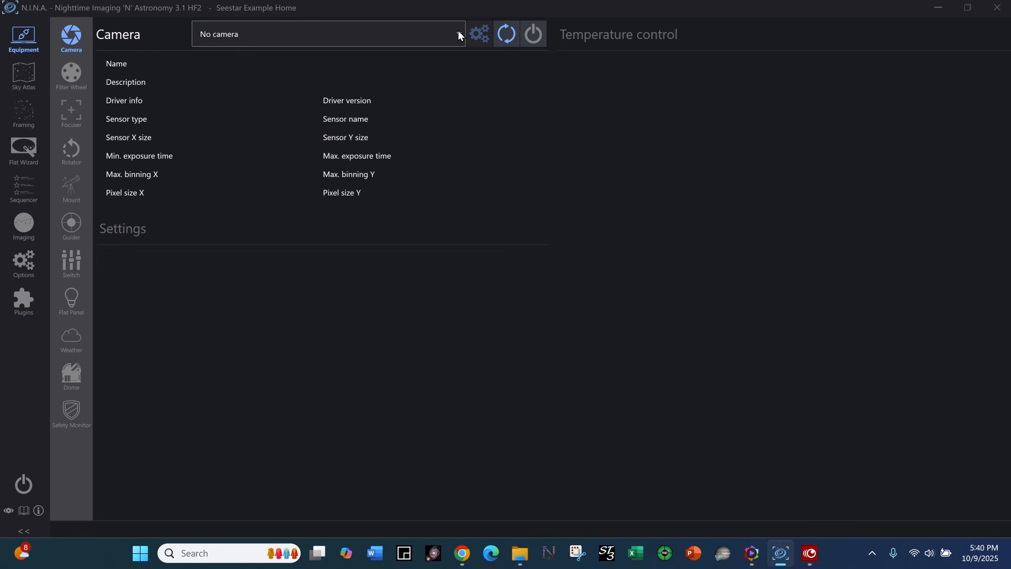
click(458, 34)
click(459, 35)
click(458, 35)
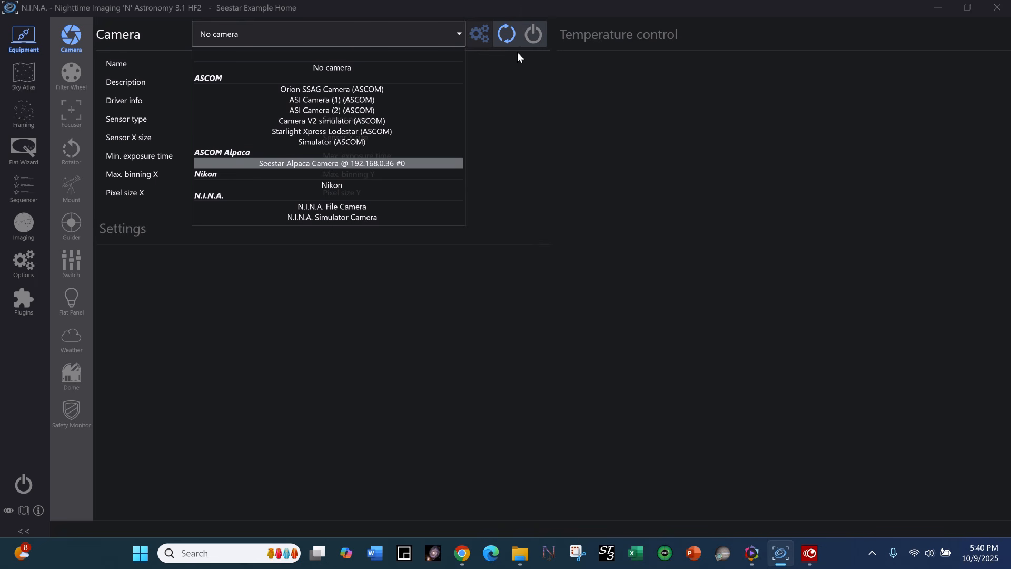
click(513, 35)
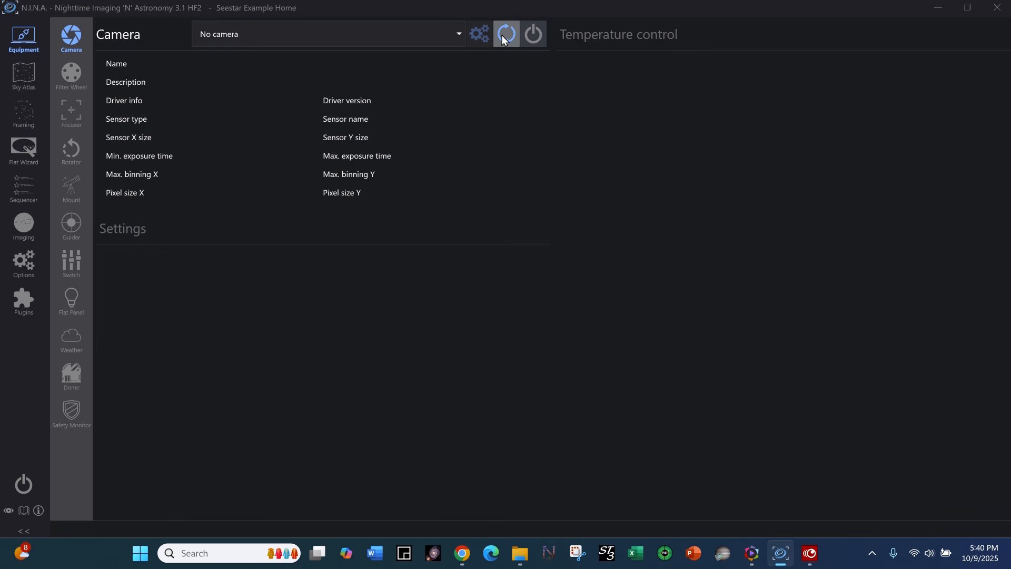
Choose Seestar Alpaca Camera @ 192.168.0.36 #0 as the camera and connect it.
click(458, 34)
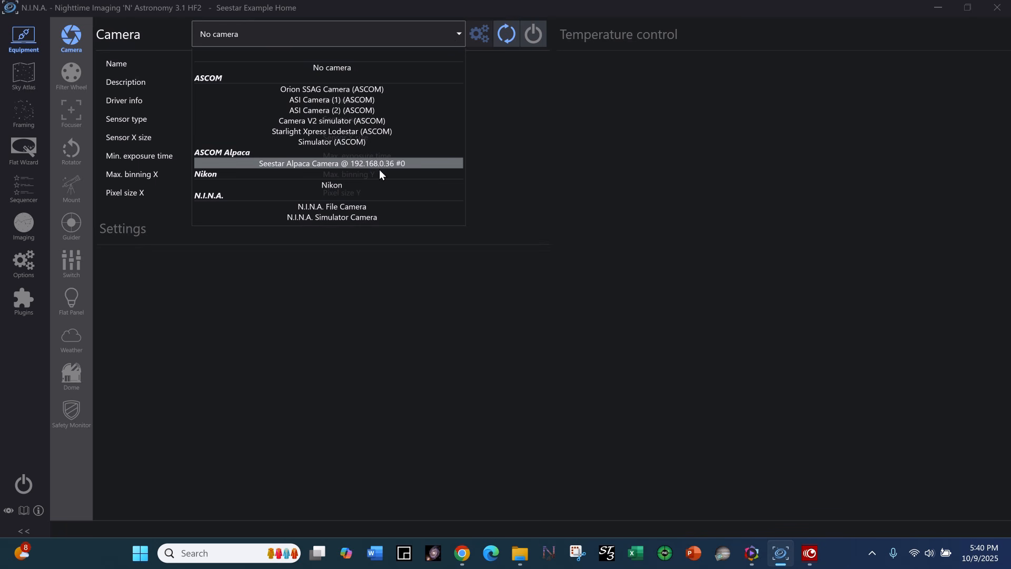
click(404, 165)
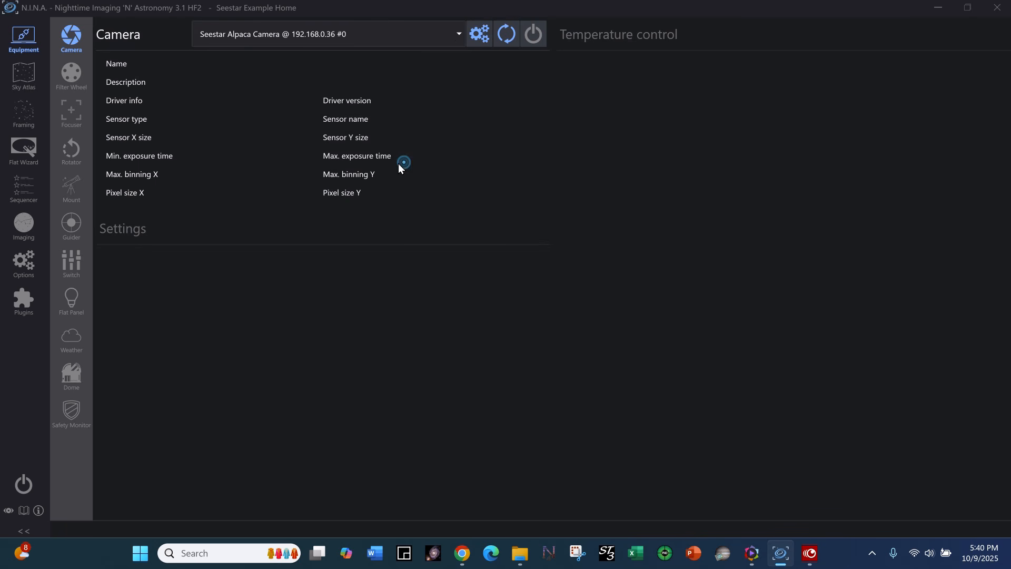
click(533, 35)
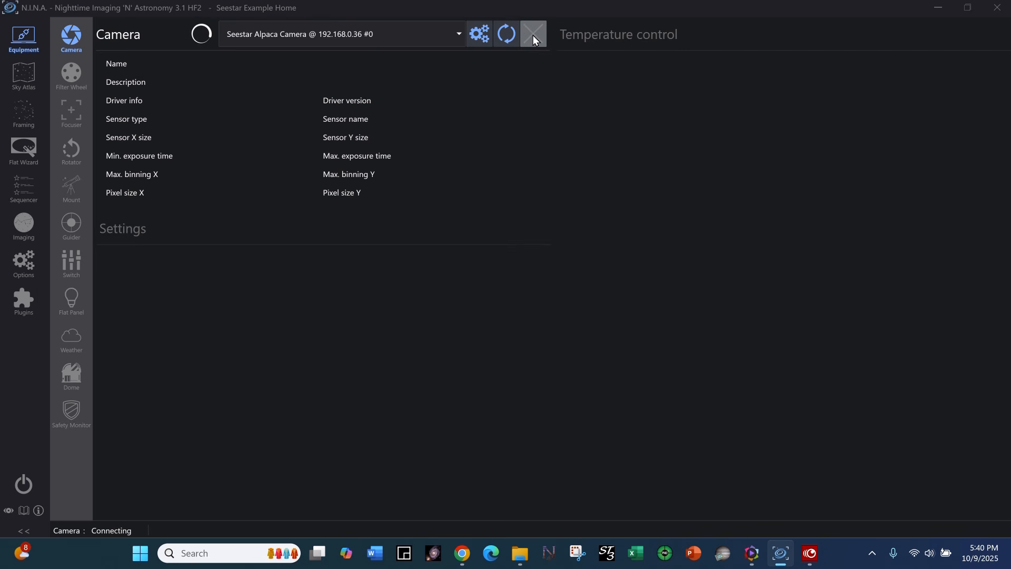
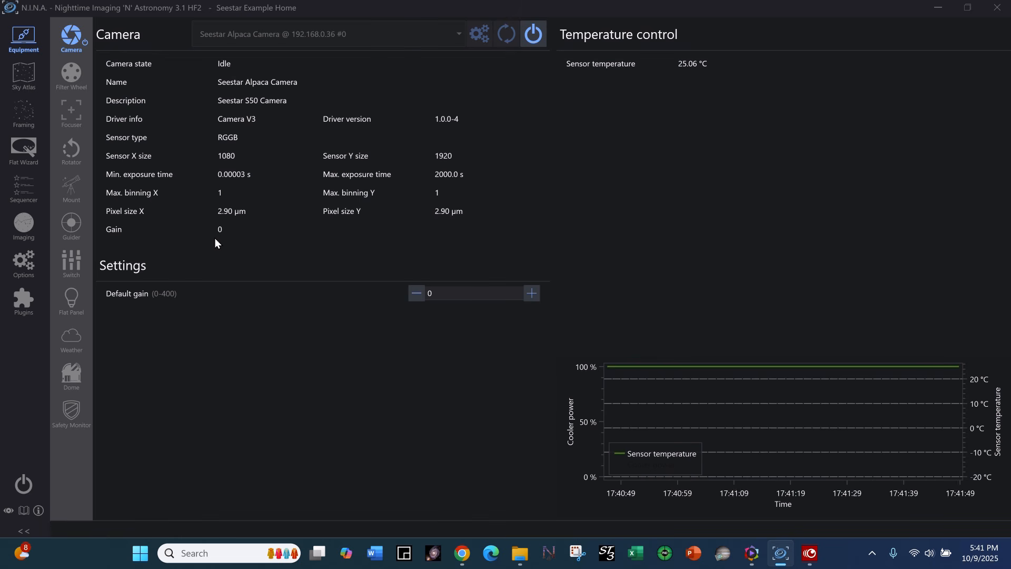
Set the camera's default gain to 120.
double_click(434, 294)
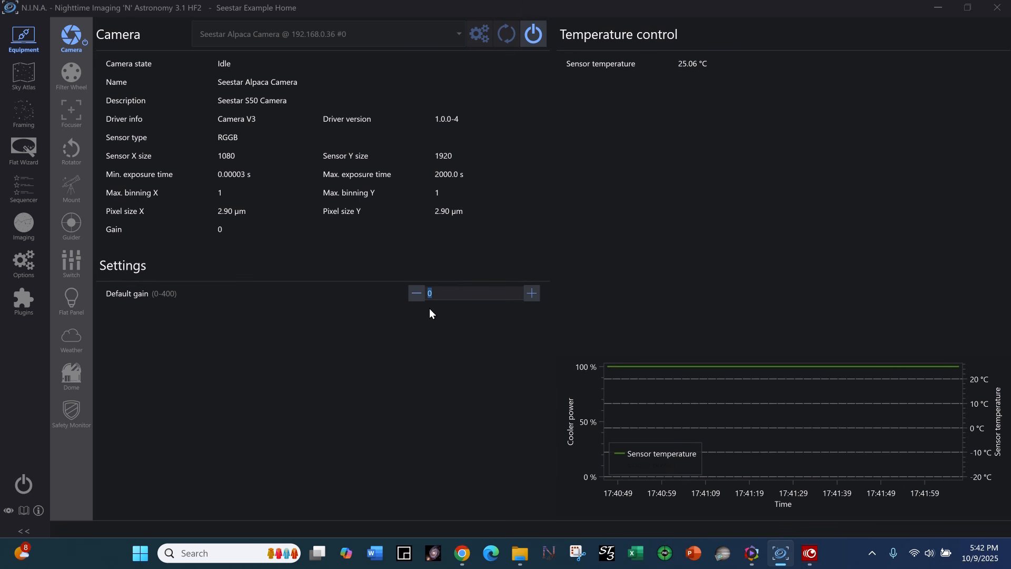
text(12)
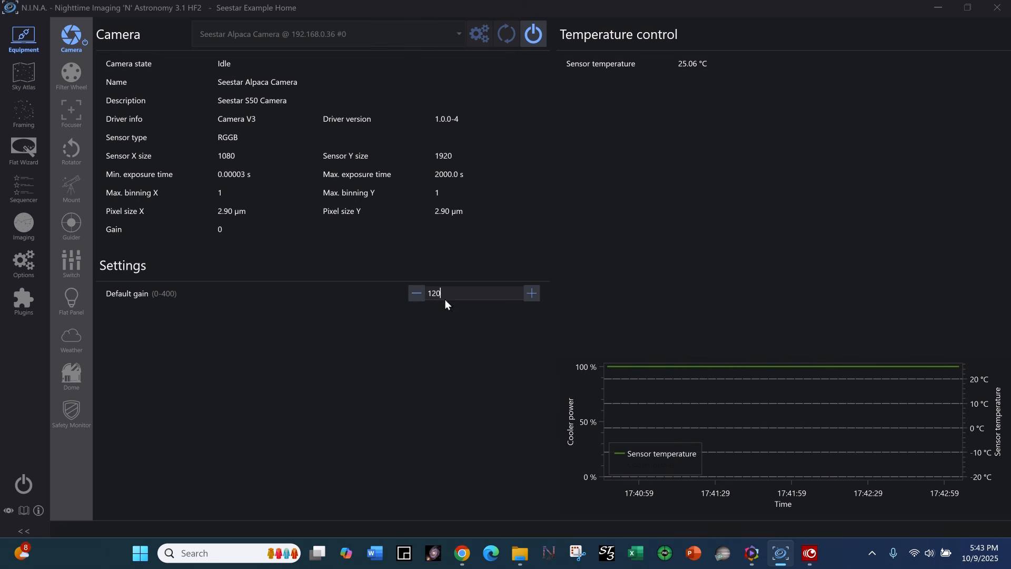
Choose Seestar Alpaca Filter Wheel @ 192.168.0.36 #0 as the filter wheel, connect it, and check its selectable filters.
click(72, 75)
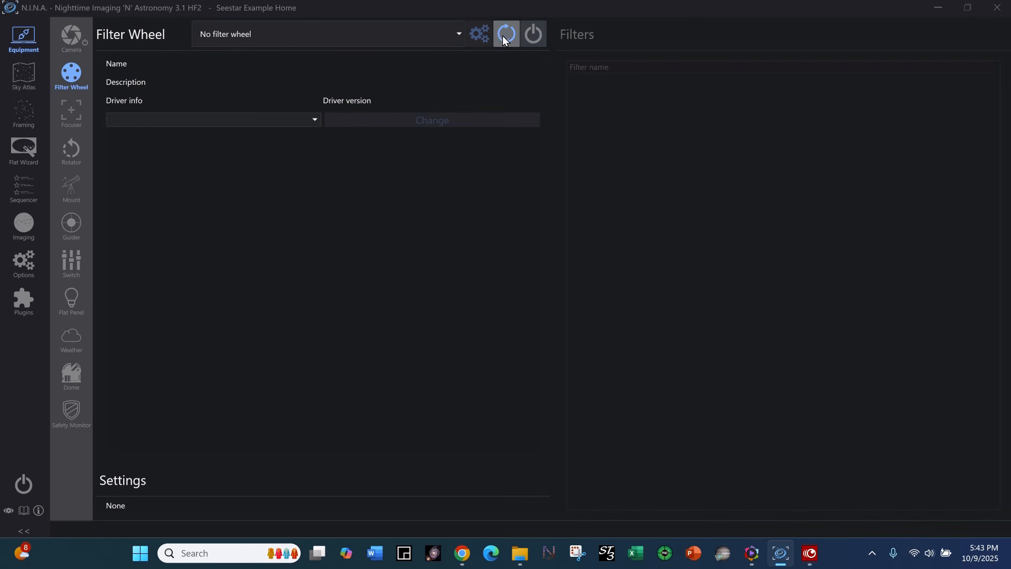
click(453, 33)
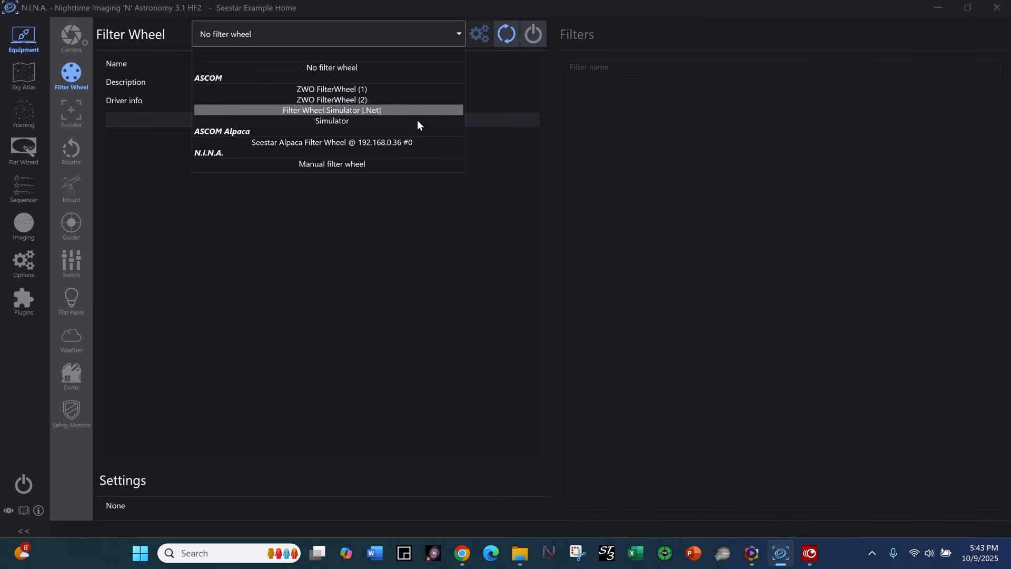
click(410, 142)
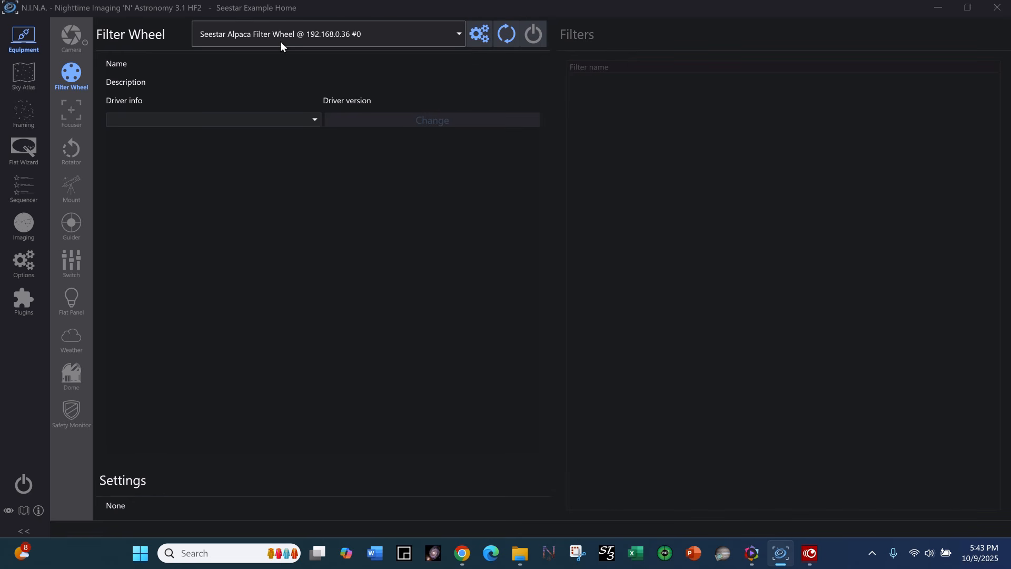
click(535, 35)
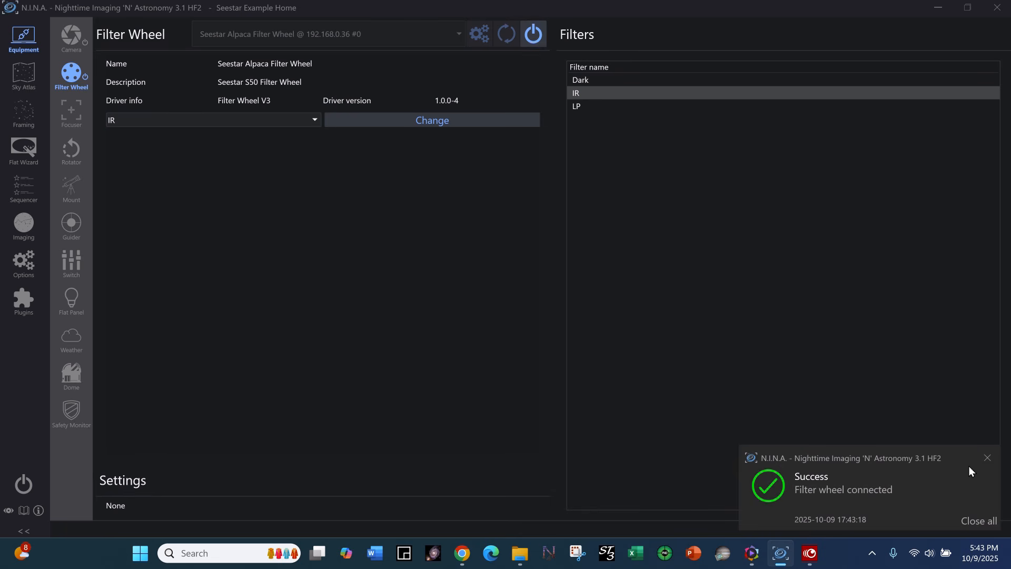
click(988, 458)
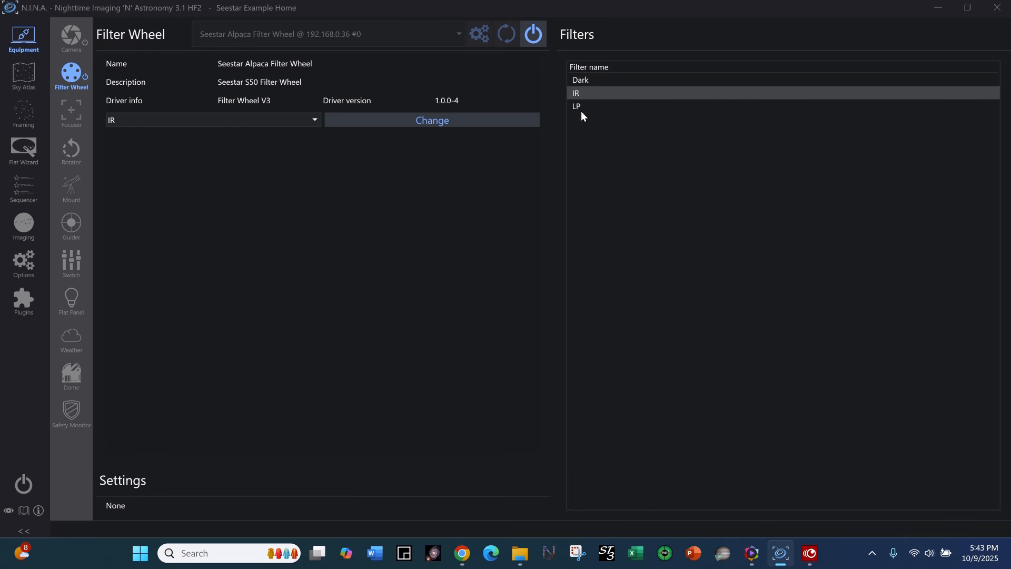
click(317, 119)
click(291, 147)
Choose Seestar Alpaca Focuser @ 192.168.0.36 #0 as the focuser and connect it.
click(71, 111)
click(458, 34)
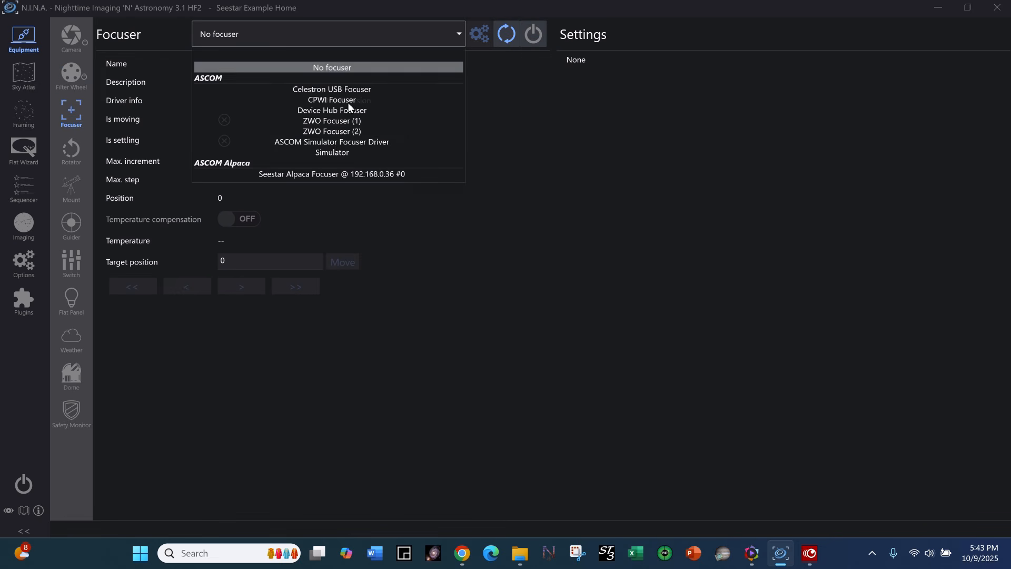
click(355, 172)
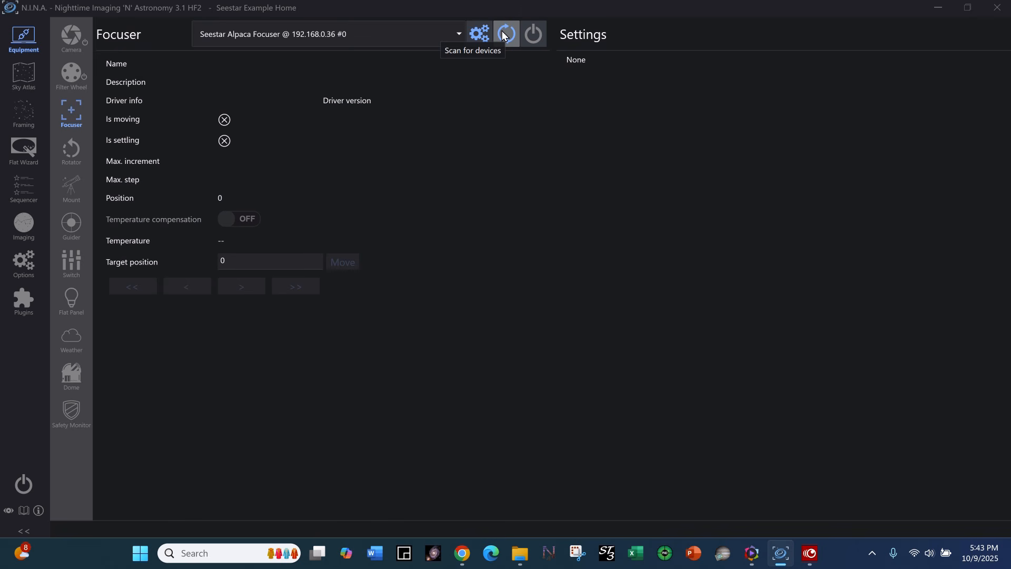
click(534, 34)
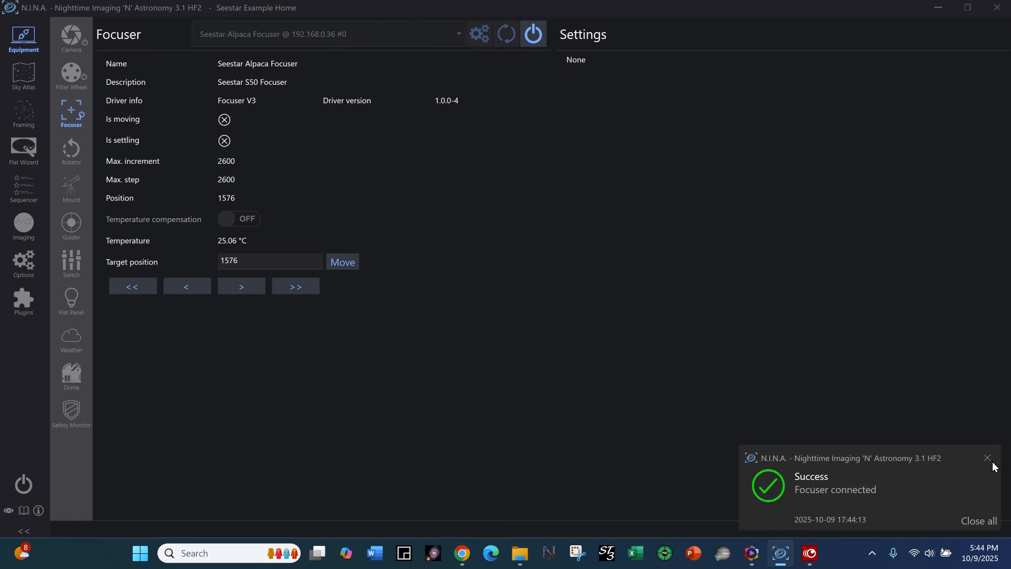
click(988, 458)
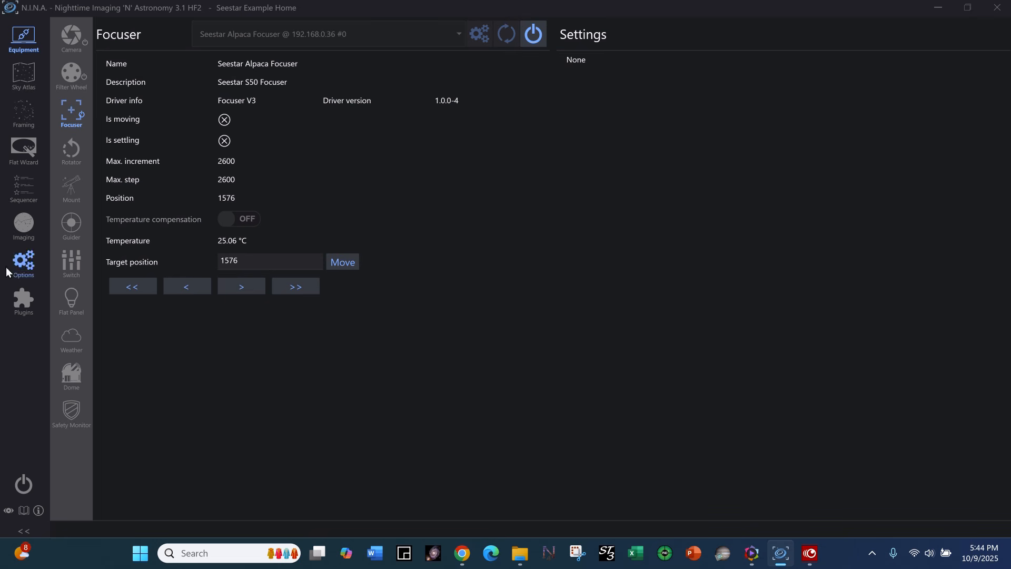
Check the filters in the profile's equipment options, and view the focuser's disconnect request without confirming it.
click(30, 267)
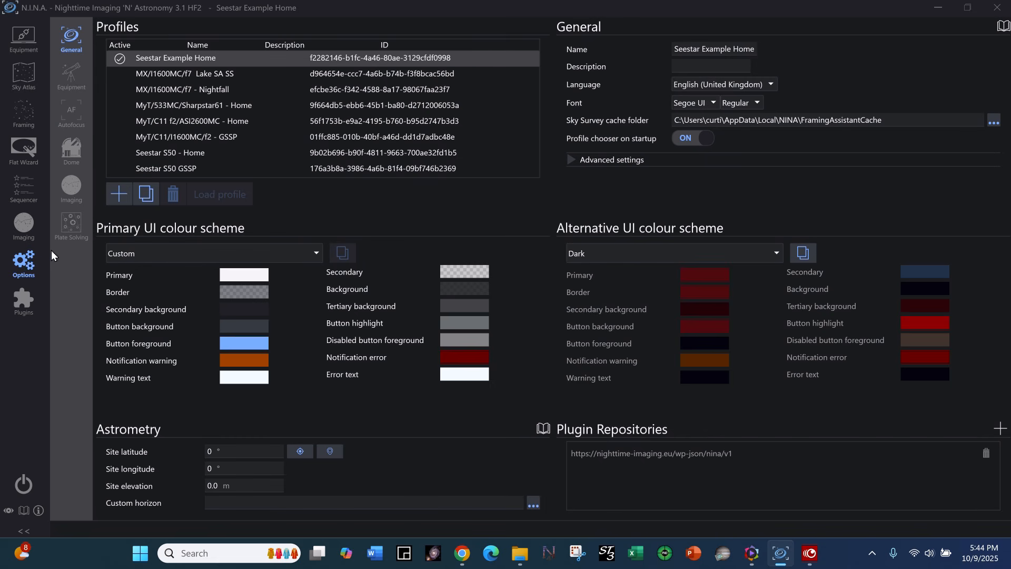
click(72, 73)
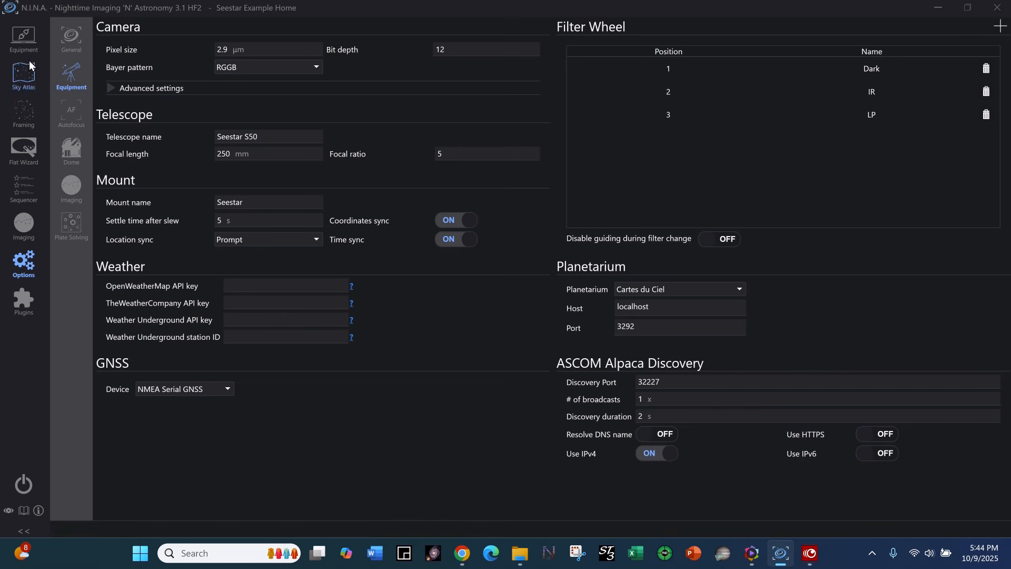
click(24, 39)
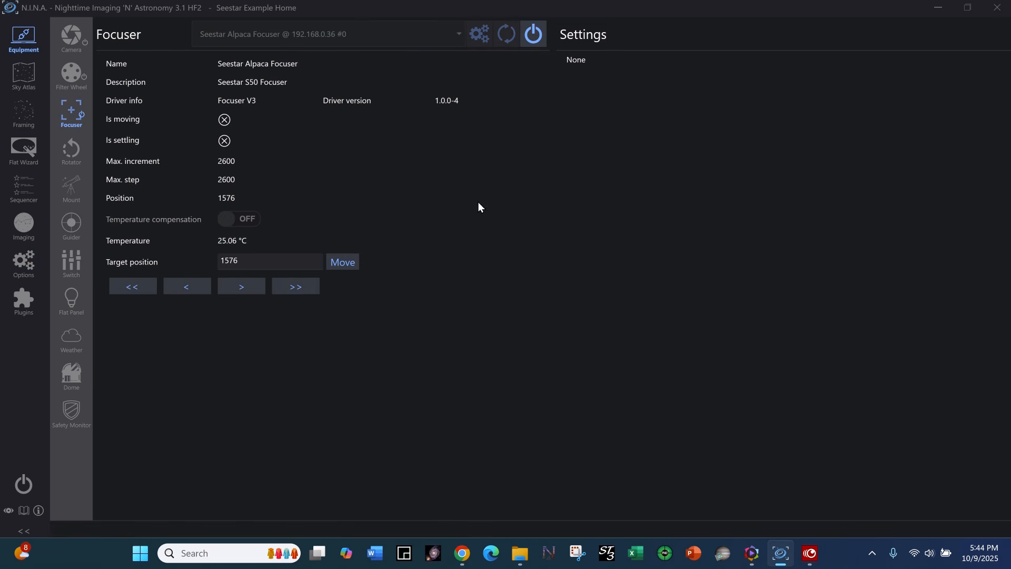
click(538, 41)
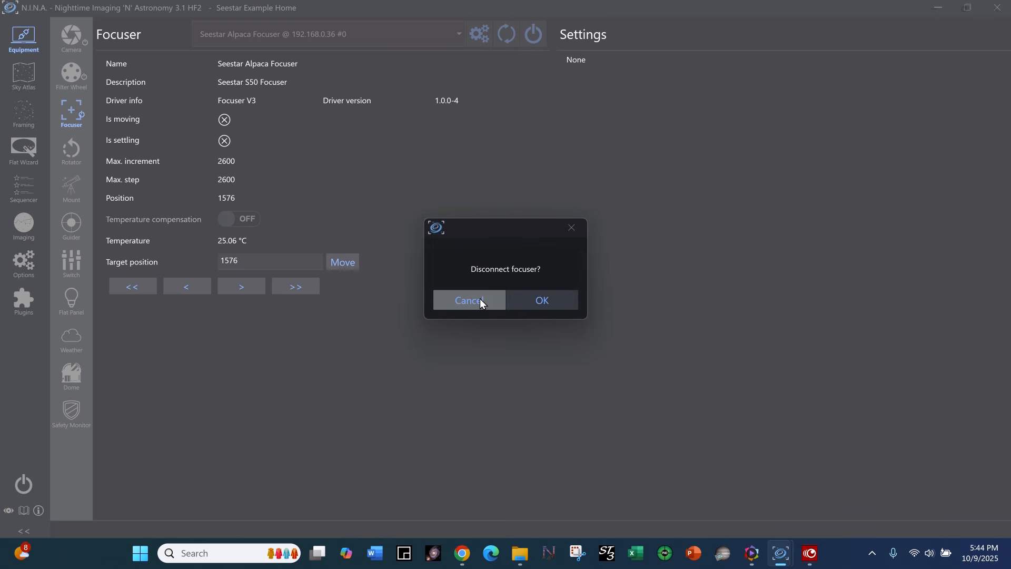
click(480, 302)
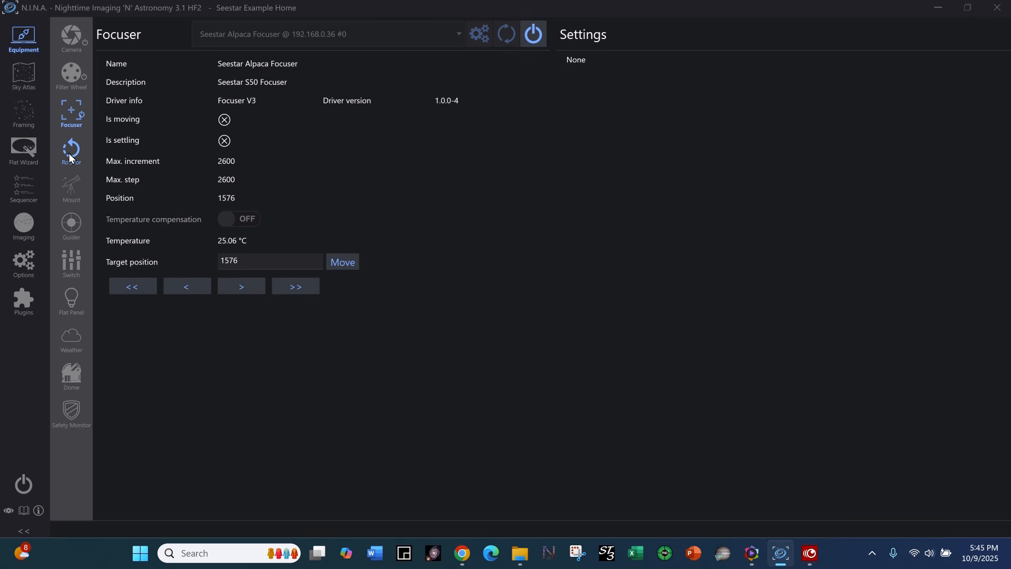
Choose Seestar Alpaca Telescope @ 192.168.0.36 #0 as the mount and start connecting it.
click(70, 191)
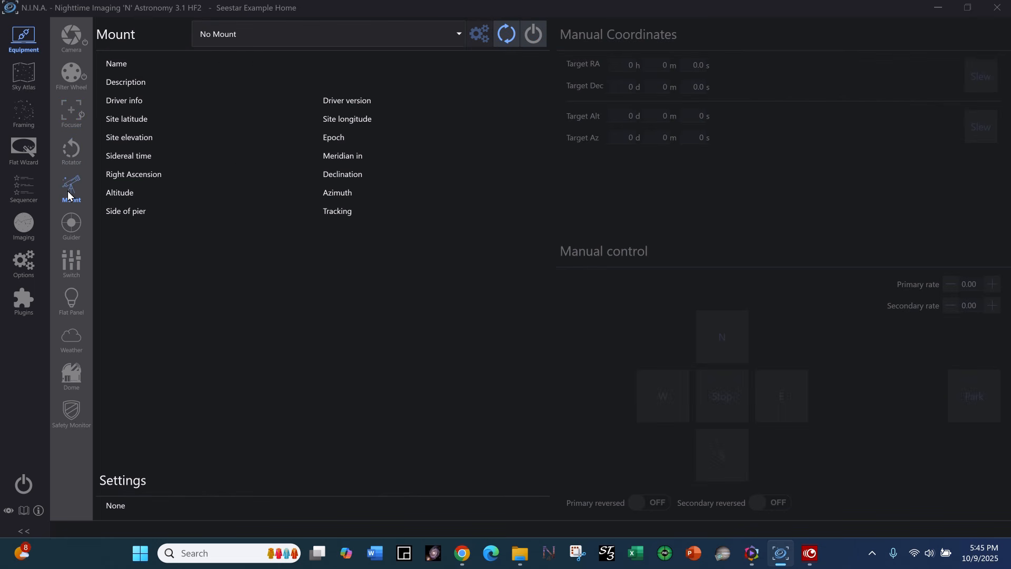
click(532, 33)
click(458, 34)
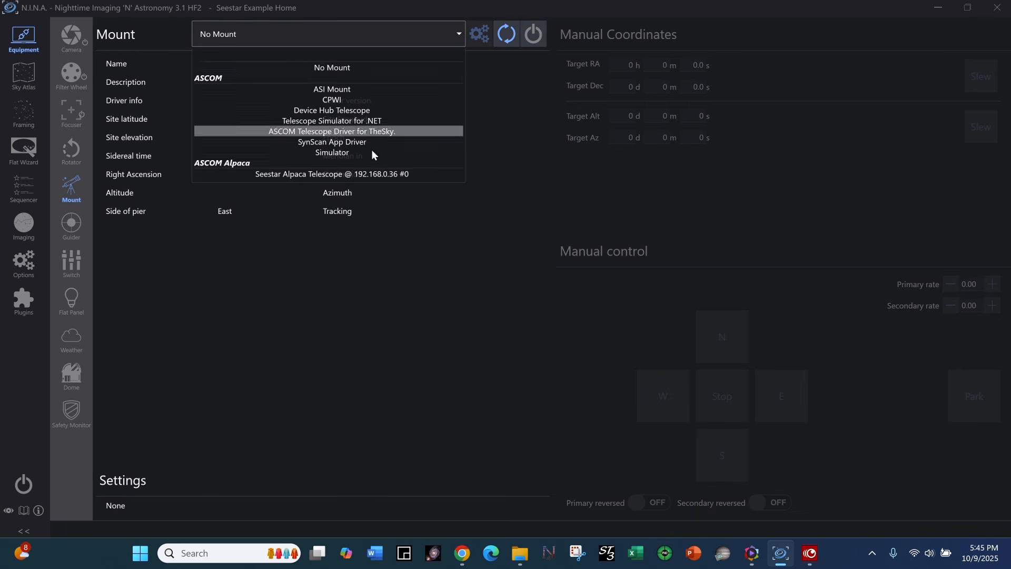
click(371, 173)
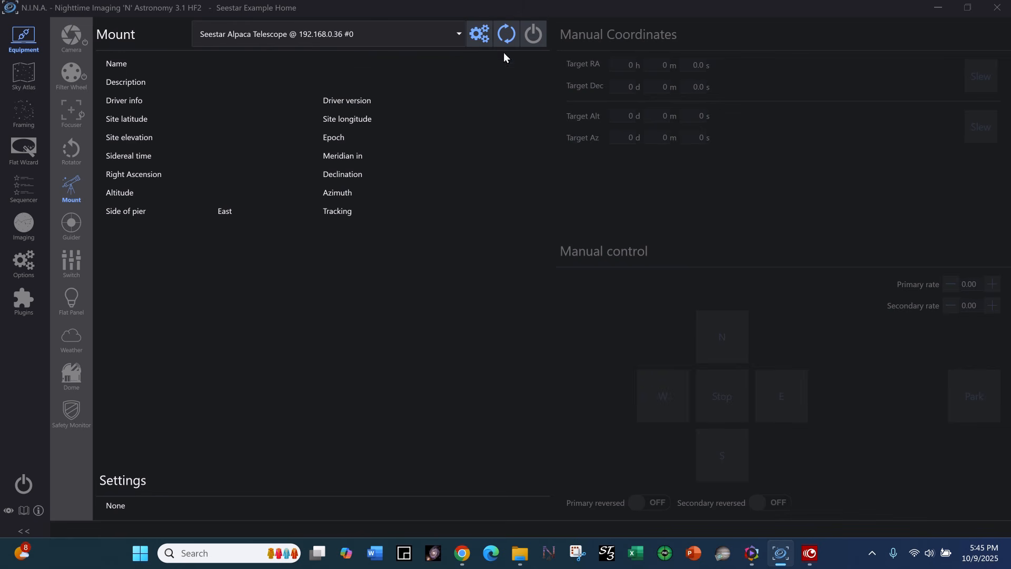
click(531, 35)
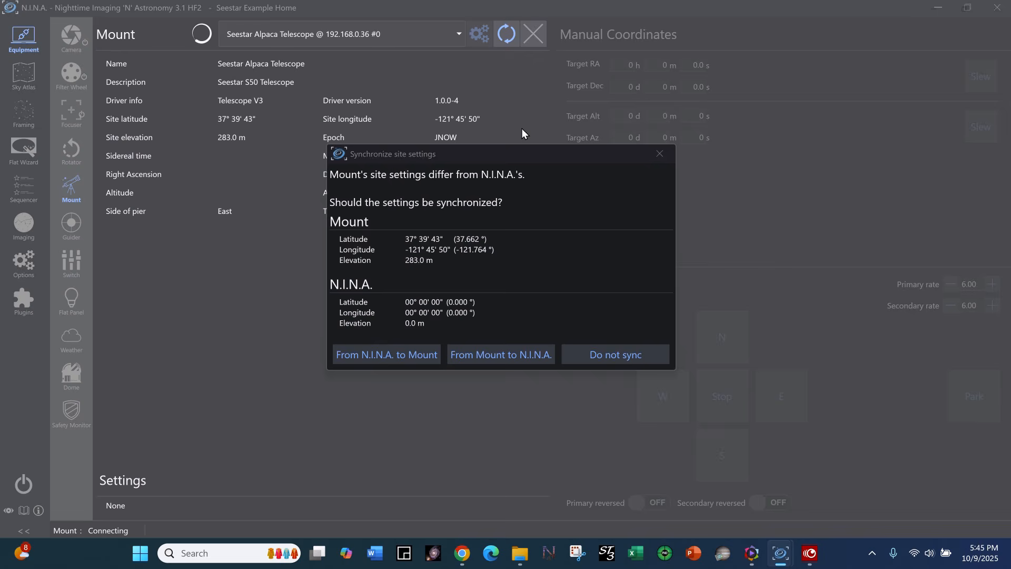
Synchronize the site latitude, longitude and elevation from the mount to N.I.N.A. to complete the mount connection.
drag(523, 152, 546, 291)
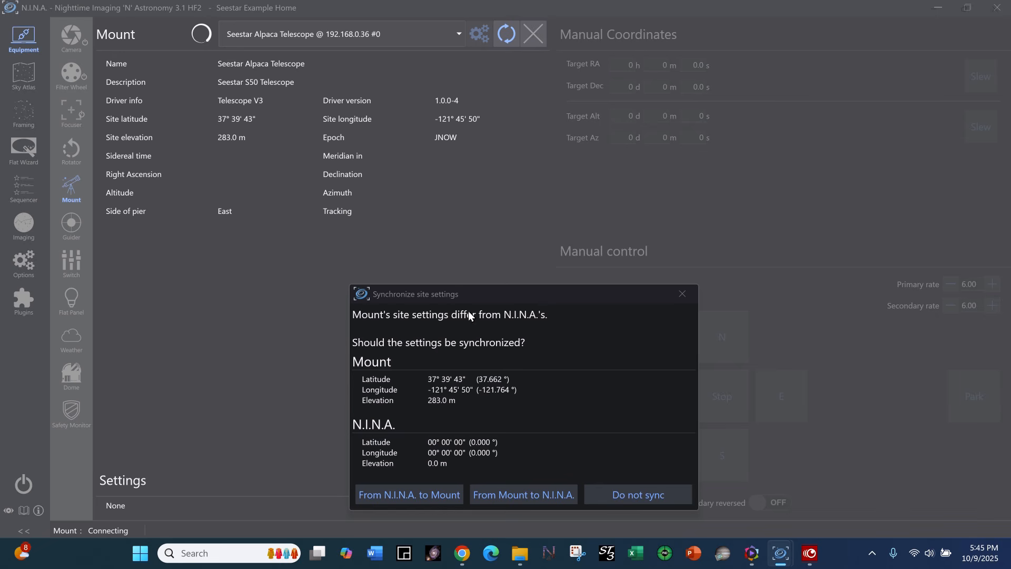
drag(512, 298, 516, 158)
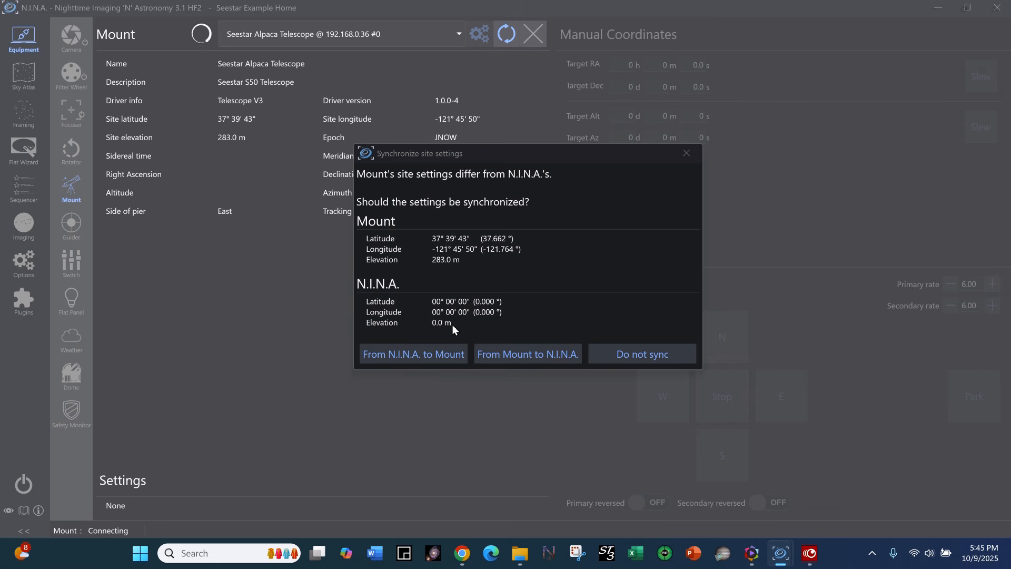
click(537, 358)
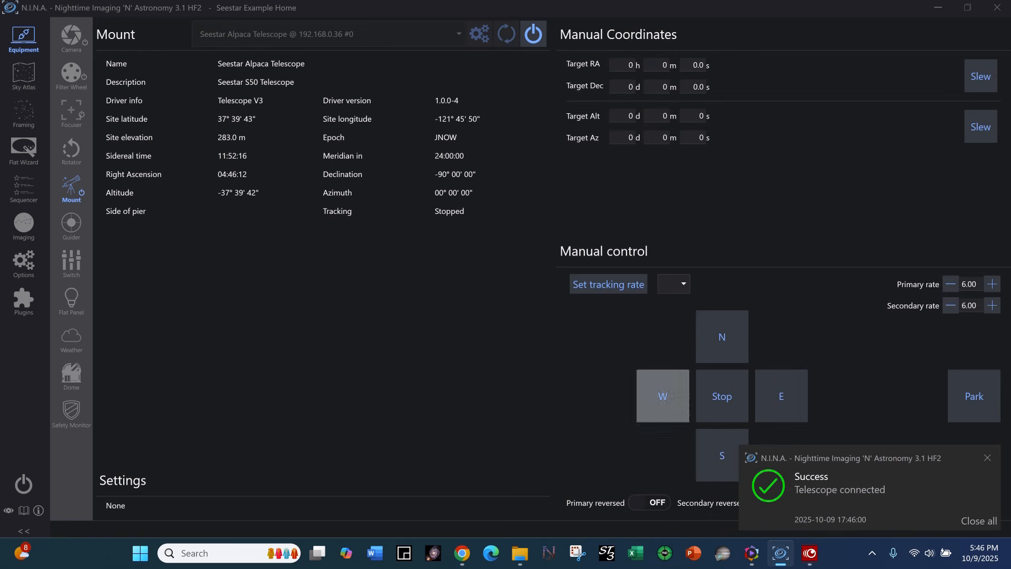
click(980, 464)
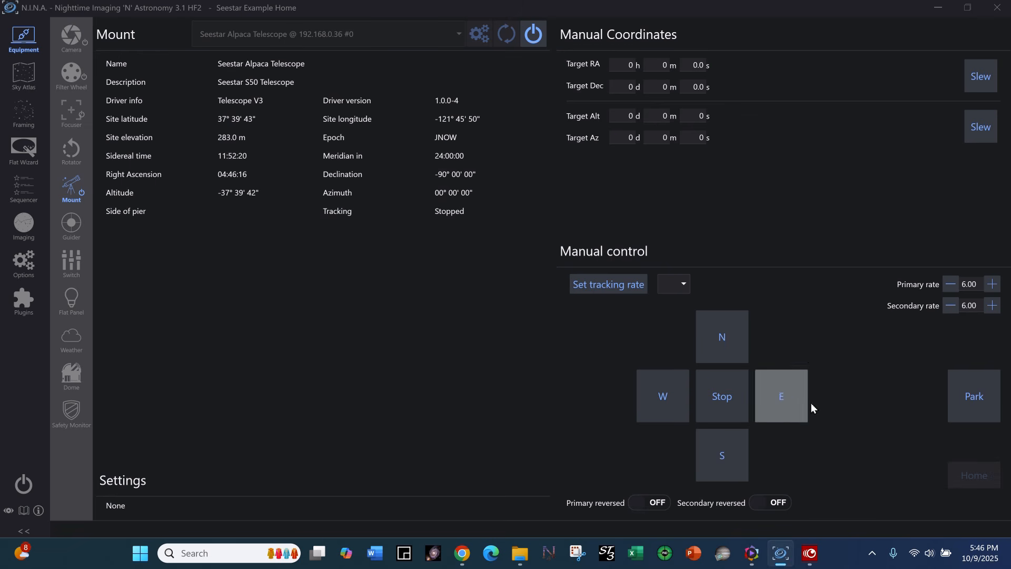
Examine the mount's tracking rate choices and its manual direction and home controls.
click(681, 286)
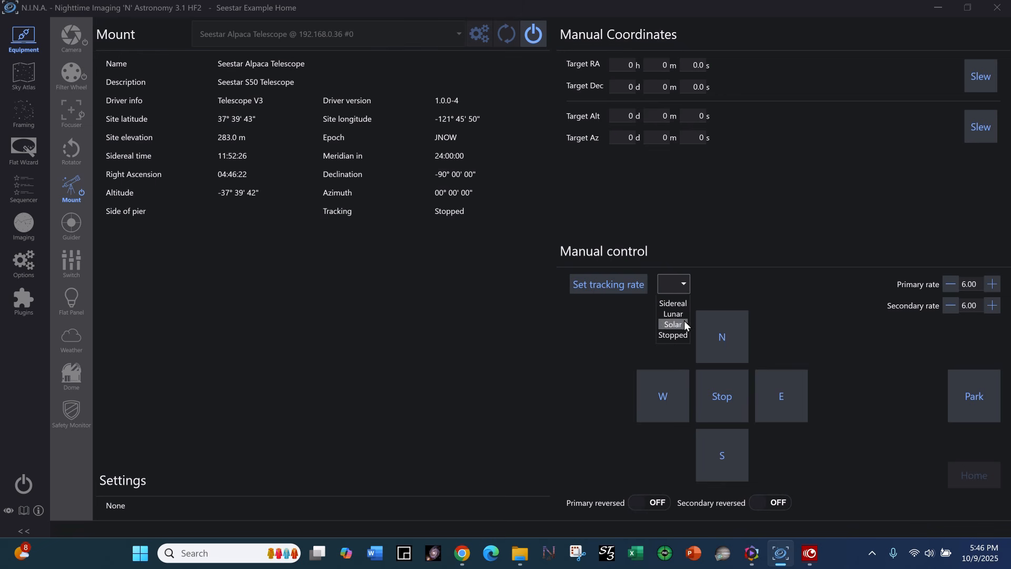
click(680, 304)
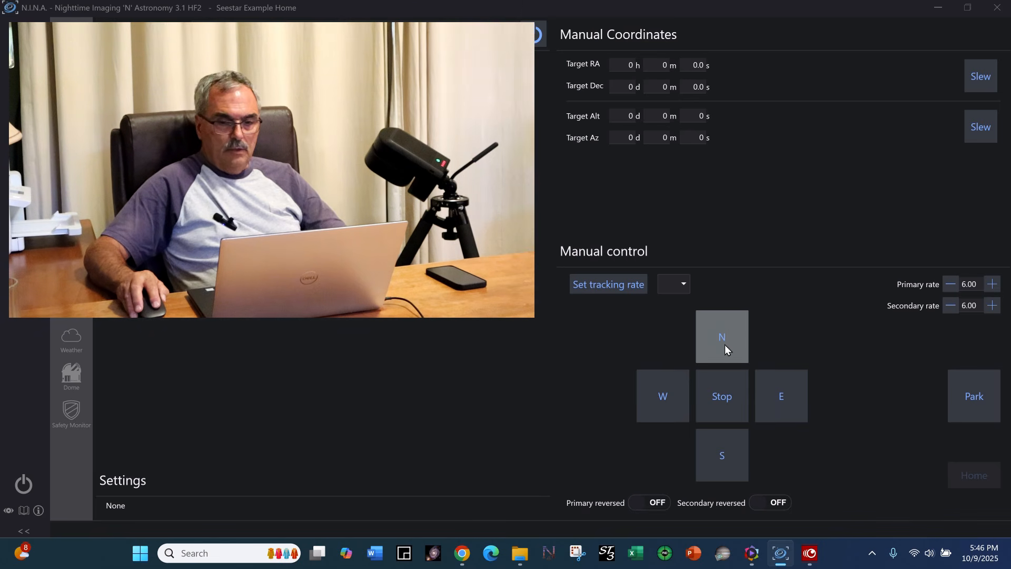
click(649, 401)
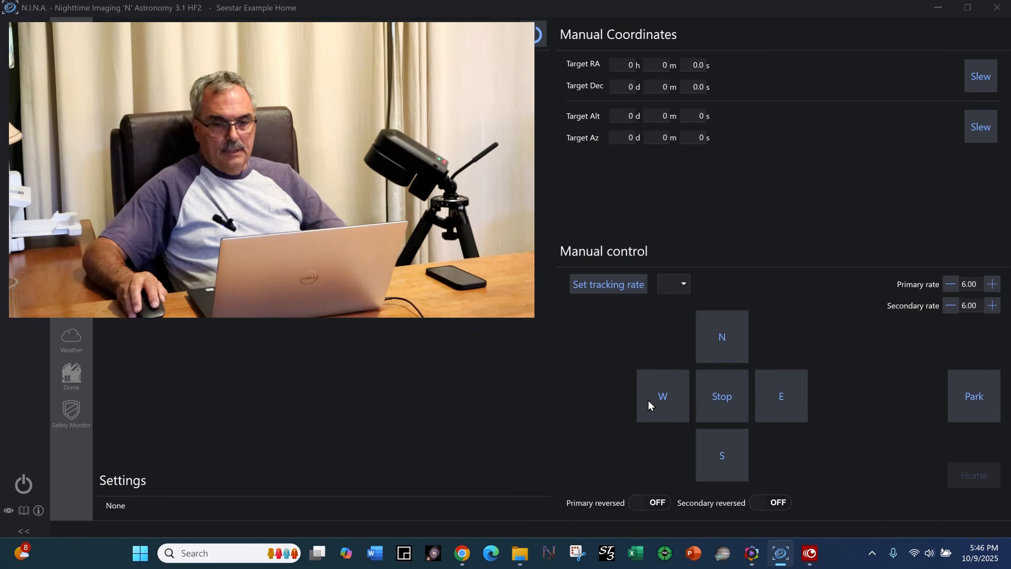
click(724, 343)
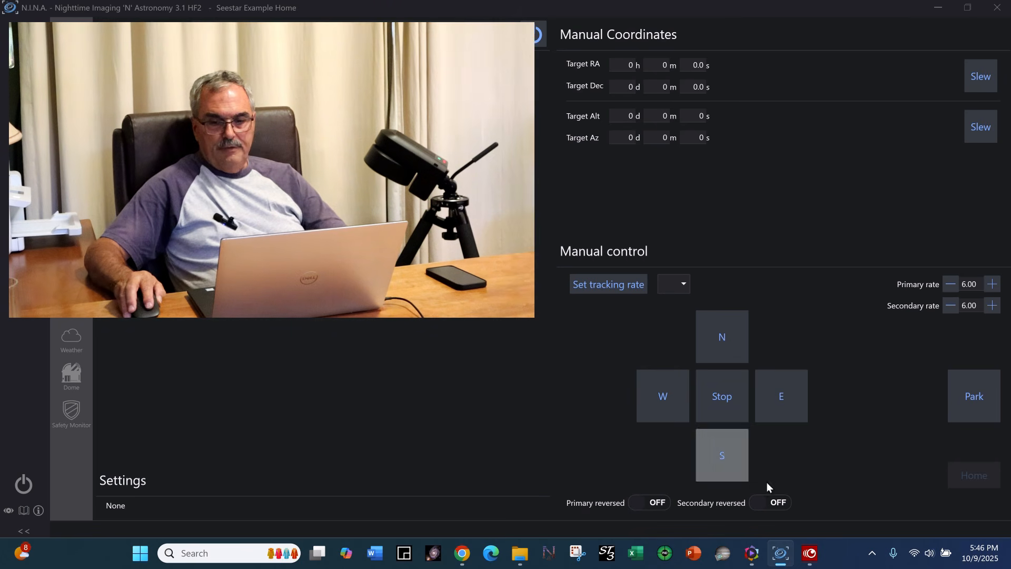
click(974, 477)
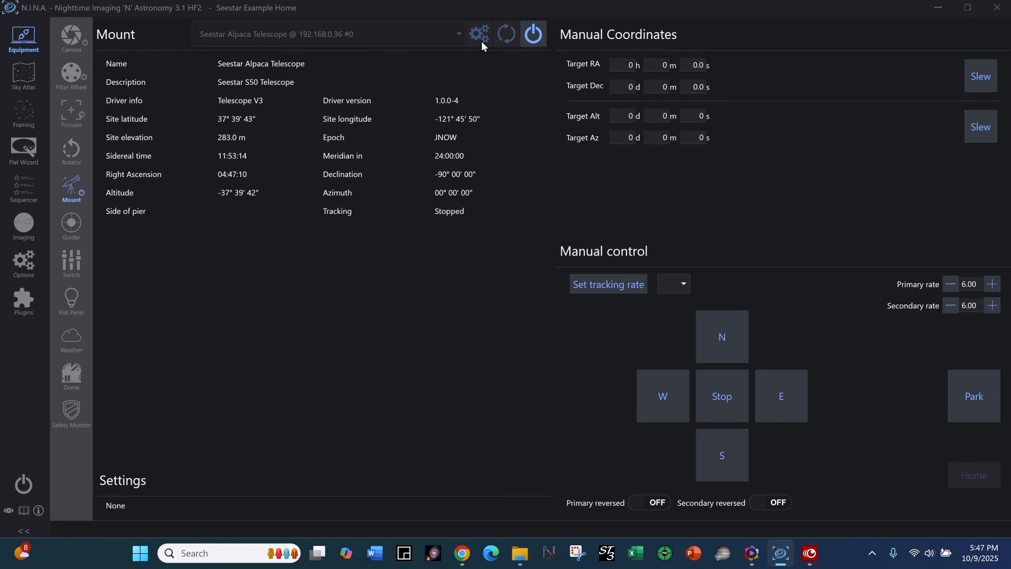
Return to the camera equipment page, view the About N.I.N.A. information, and close it.
click(72, 36)
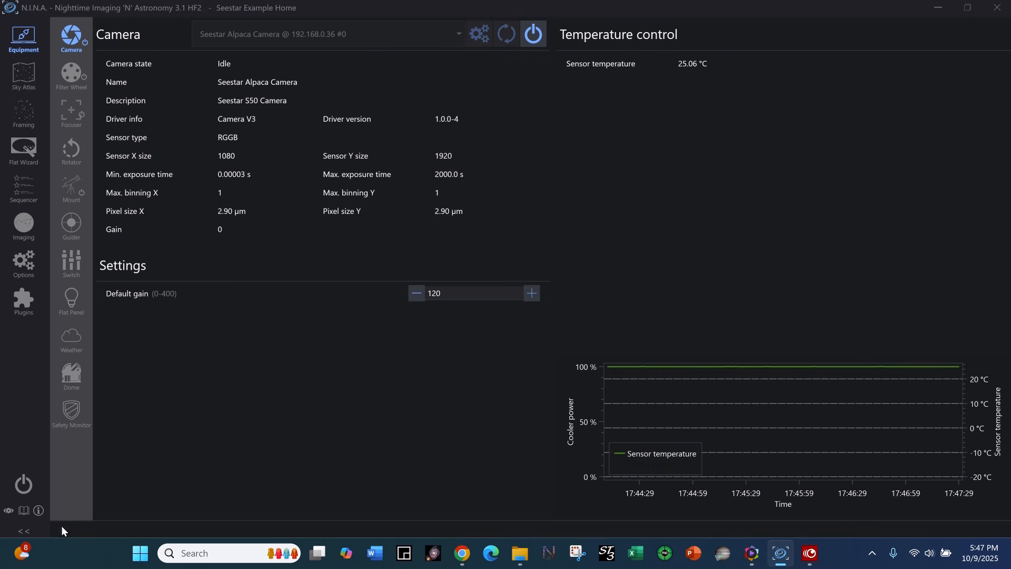
click(25, 510)
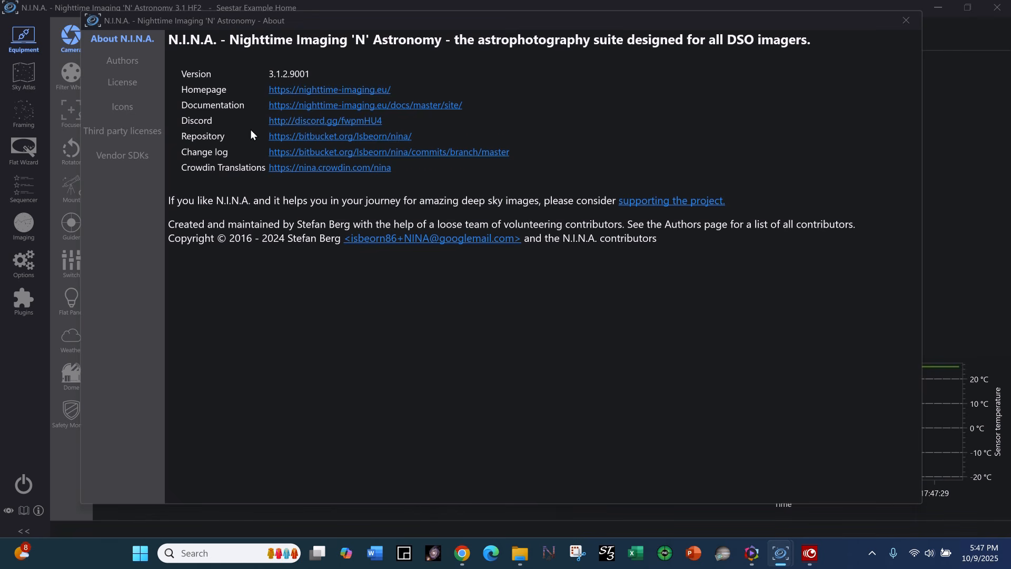
click(307, 125)
click(905, 22)
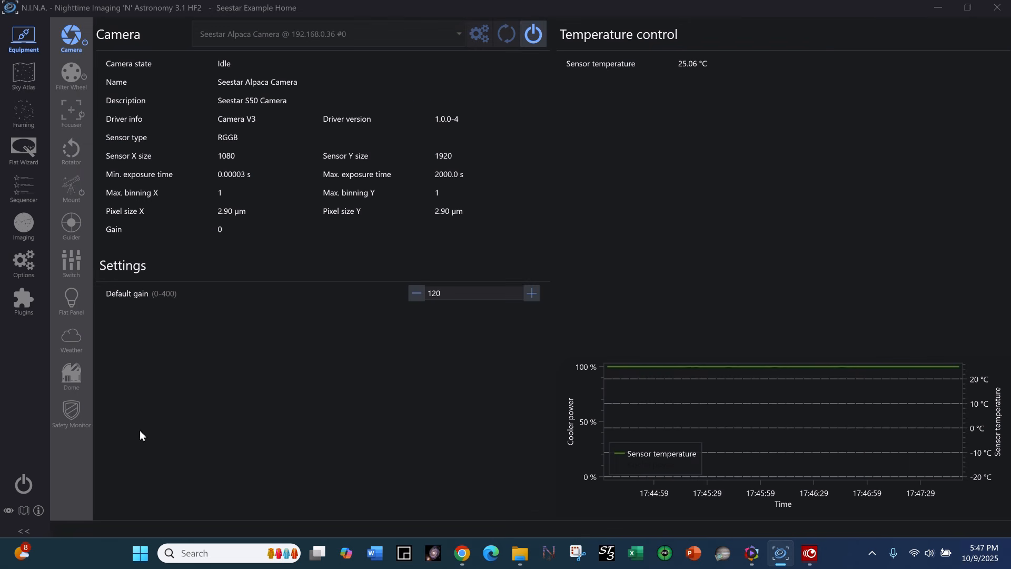
Preview the alternative colour scheme and the collapsed sidebars, restoring the original display after each.
click(8, 511)
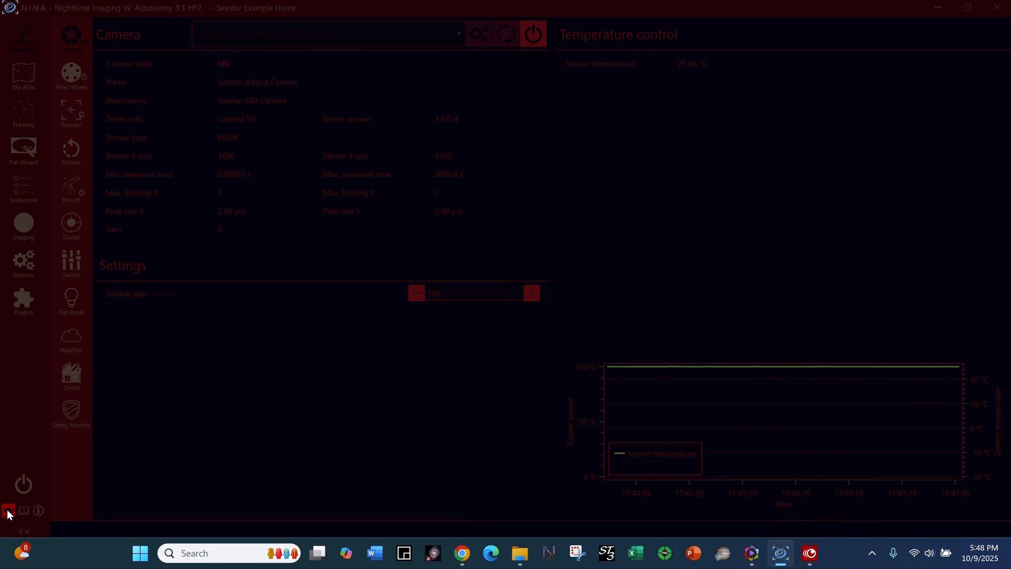
click(8, 511)
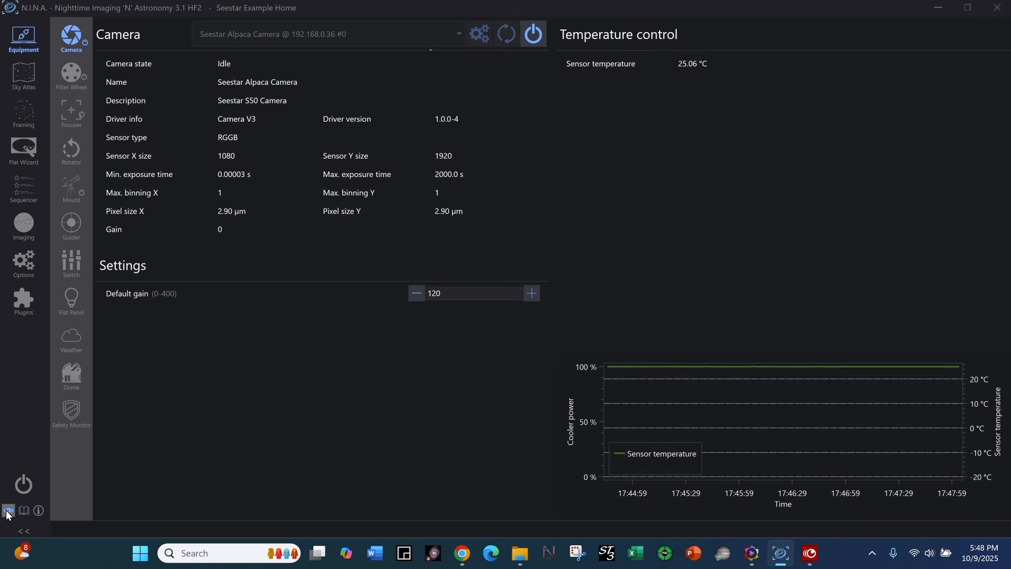
click(23, 532)
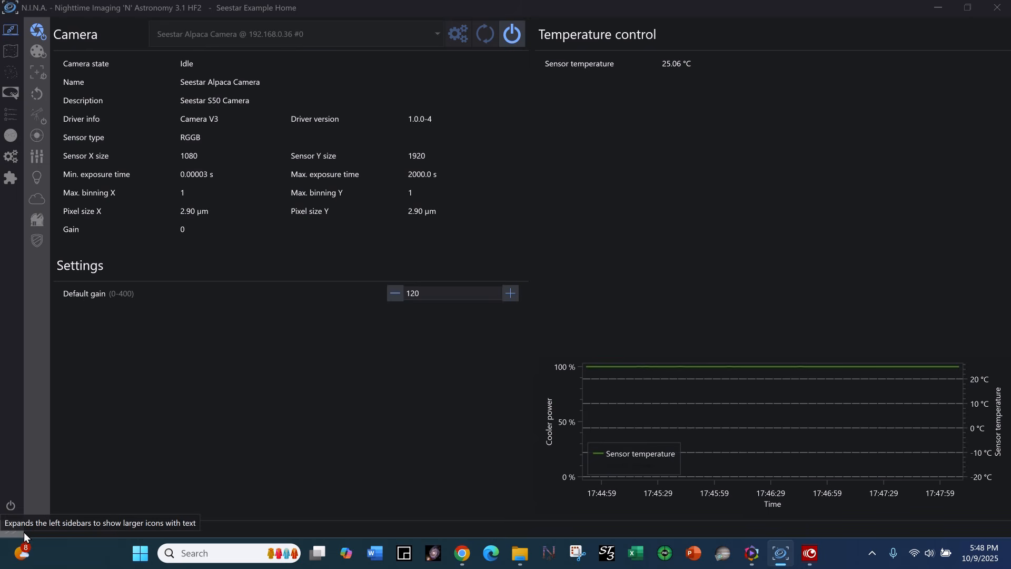
click(24, 532)
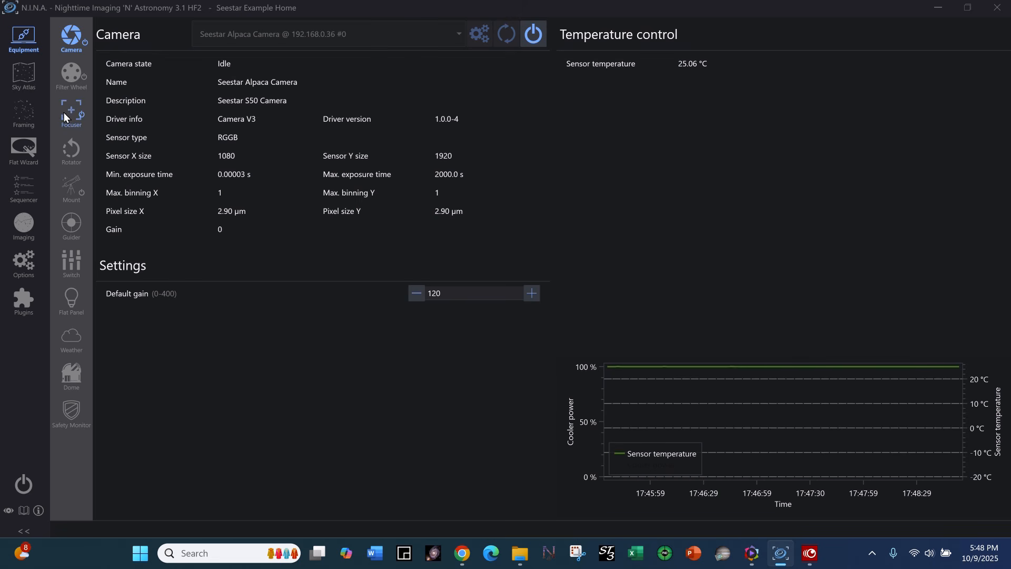
Review the profile's autofocus settings and look over the Sky Atlas and Imaging workspaces.
click(21, 263)
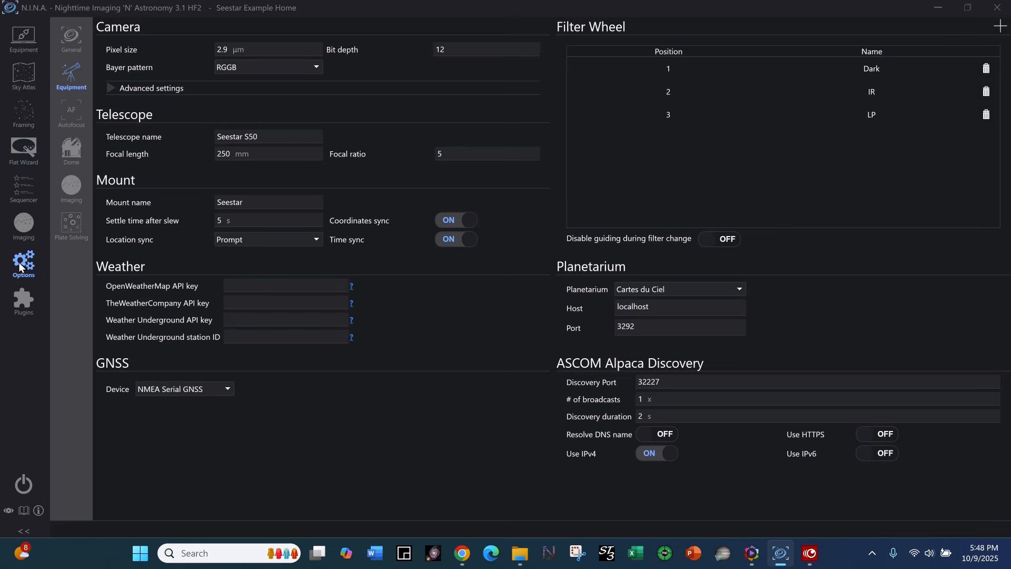
click(71, 113)
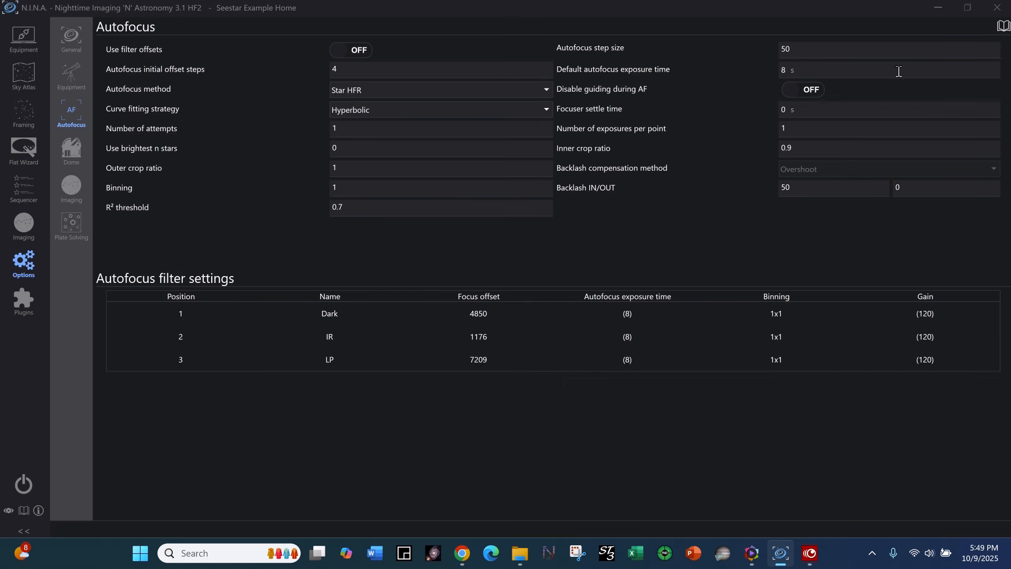
click(24, 73)
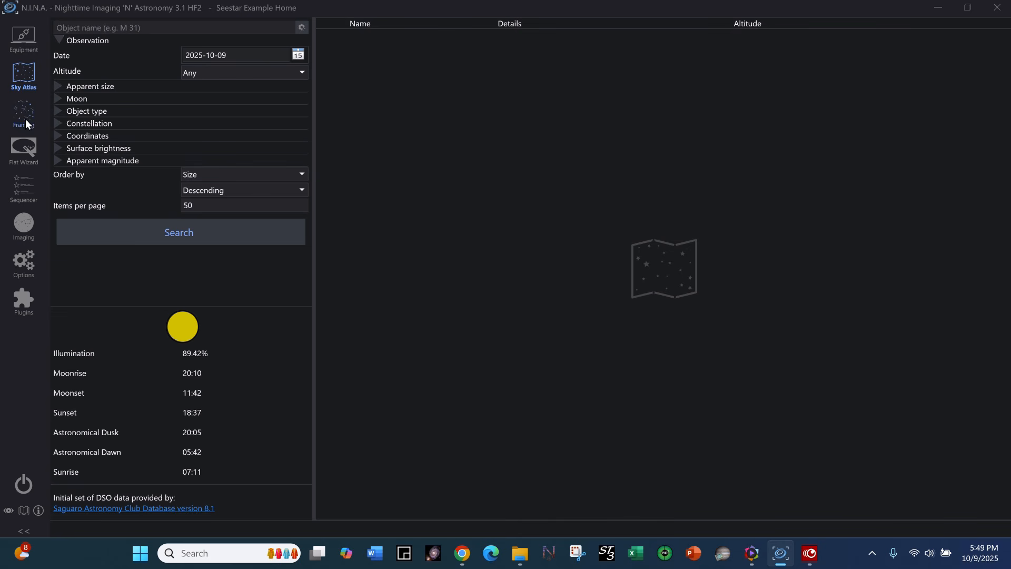
click(24, 224)
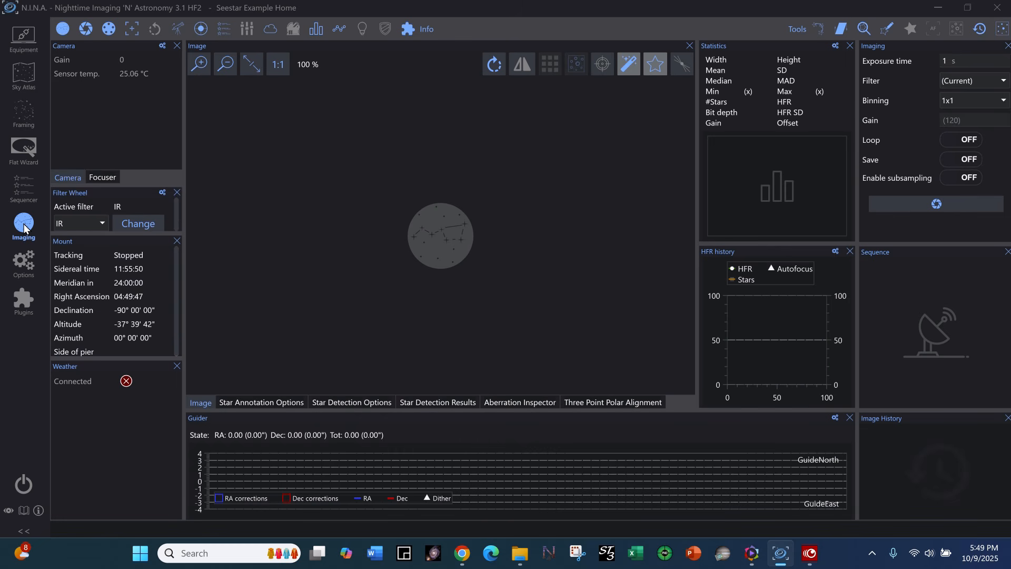